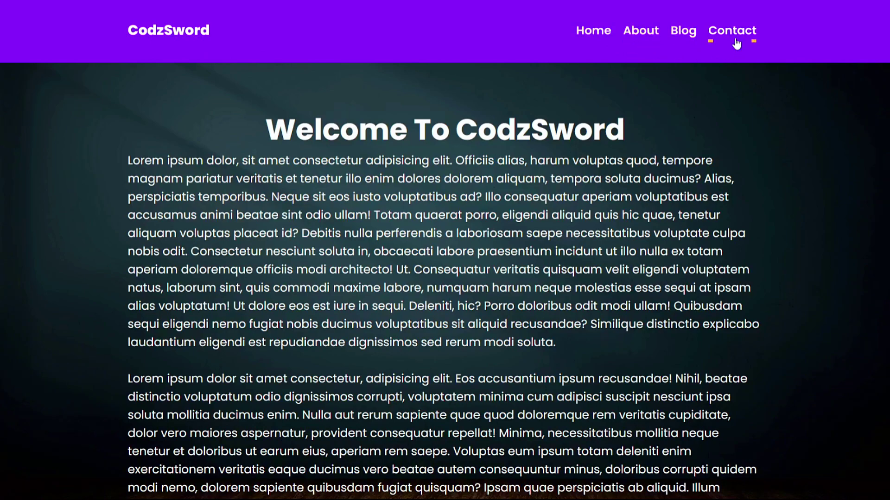
pyautogui.scroll(-2, 827, 133)
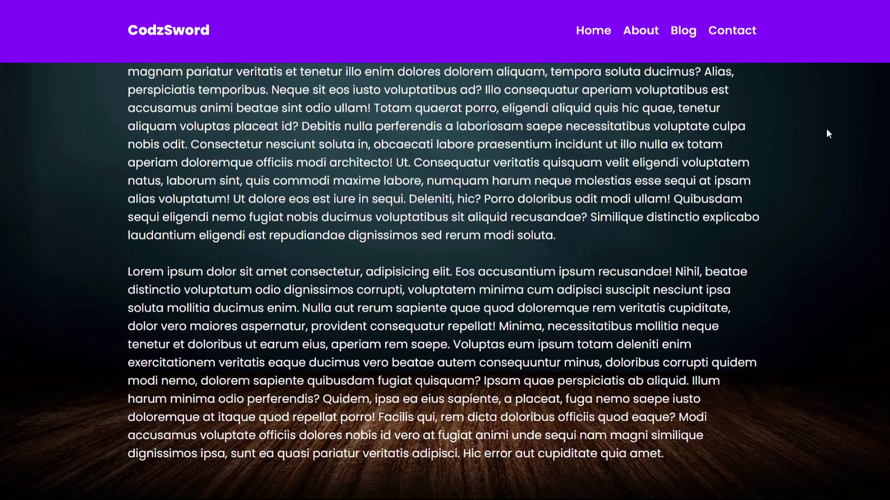
pyautogui.scroll(2, 839, 180)
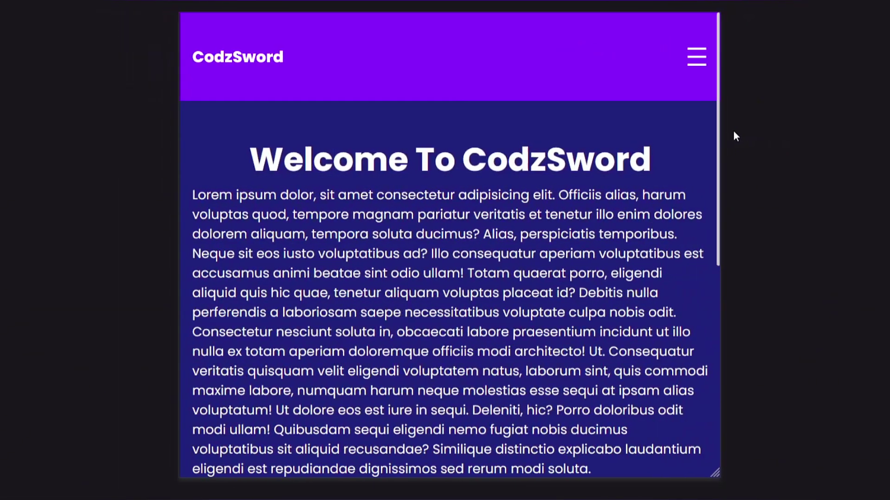
# Narrow the Firefox demo to phone width and open its full-screen mobile menu
pyautogui.moveTo(734, 138); pyautogui.dragTo(644, 134)
pyautogui.click(607, 59)
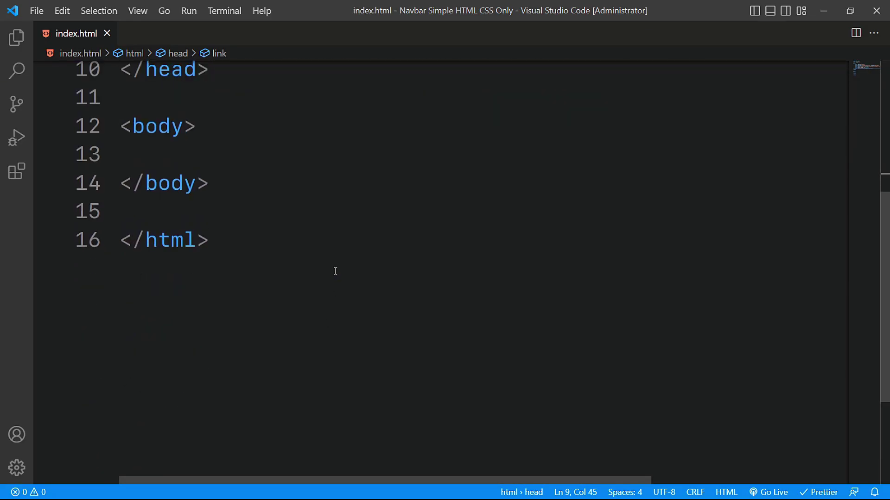
# Add a nav element containing a container main-nav div inside the body
pyautogui.click(269, 128)
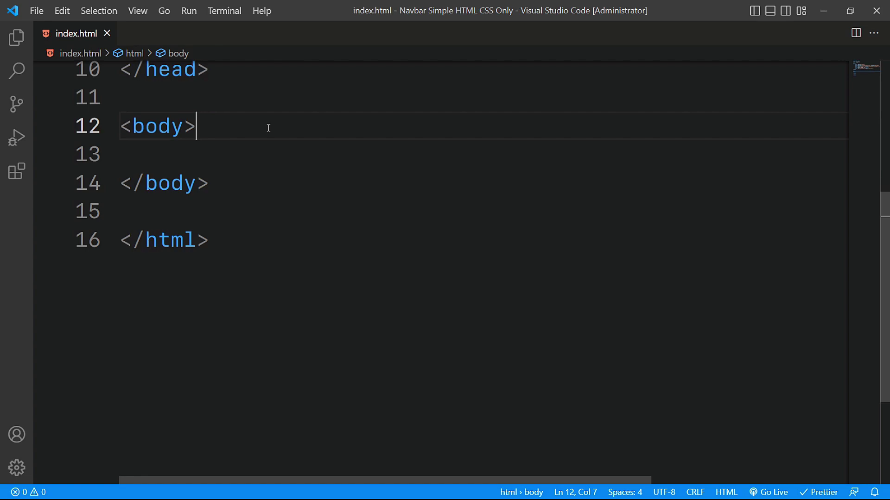
pyautogui.press('Return')
pyautogui.write('nav')
pyautogui.press('Tab')
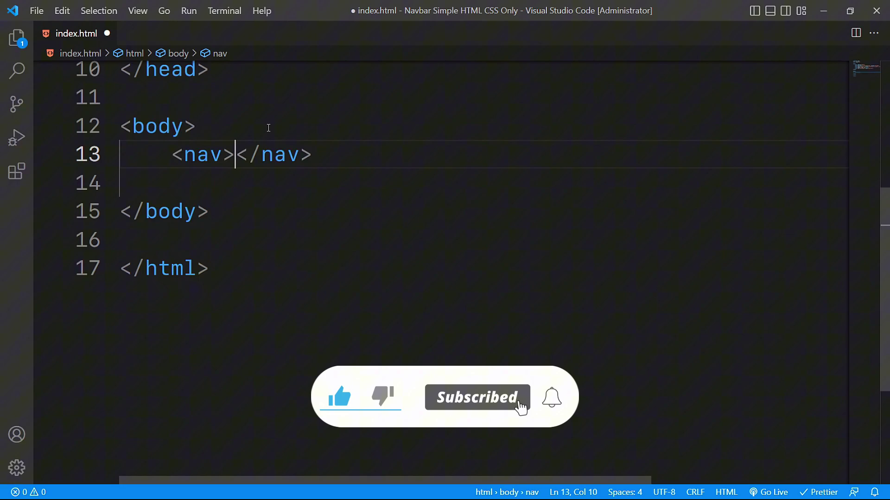
pyautogui.press('Return')
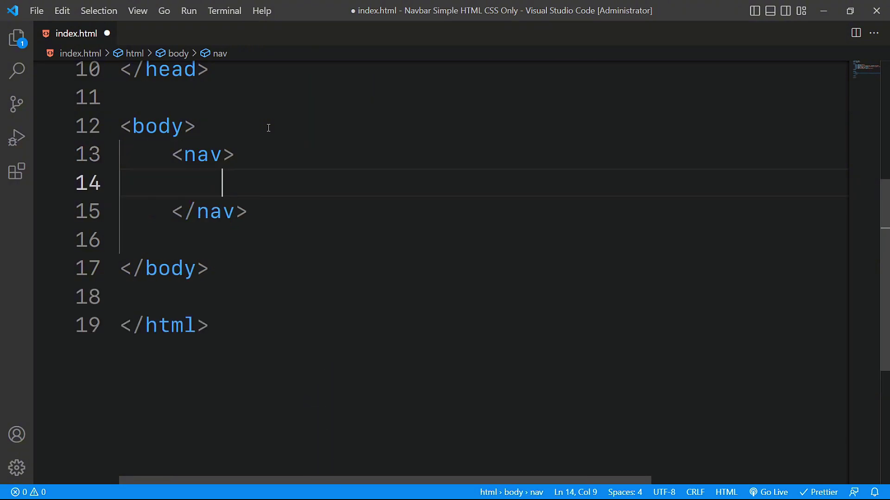
pyautogui.write('.contai')
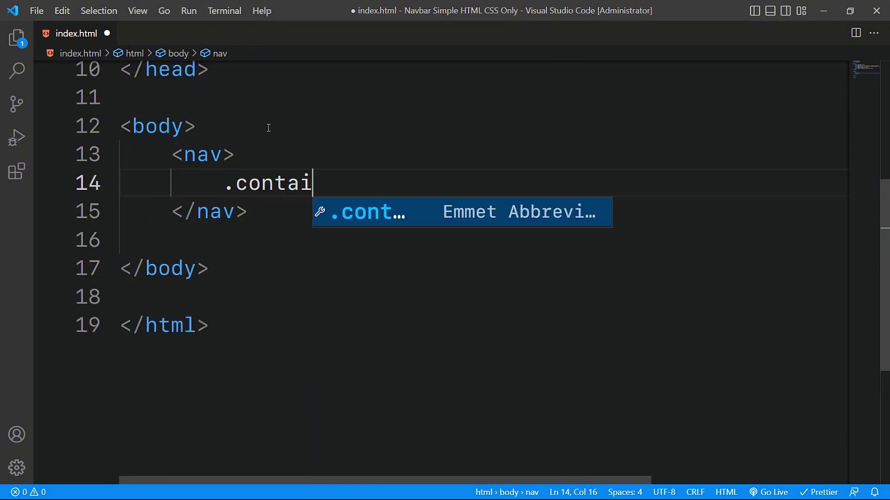
pyautogui.write('ner')
pyautogui.press('Tab')
pyautogui.press('Left')
pyautogui.press('Left')
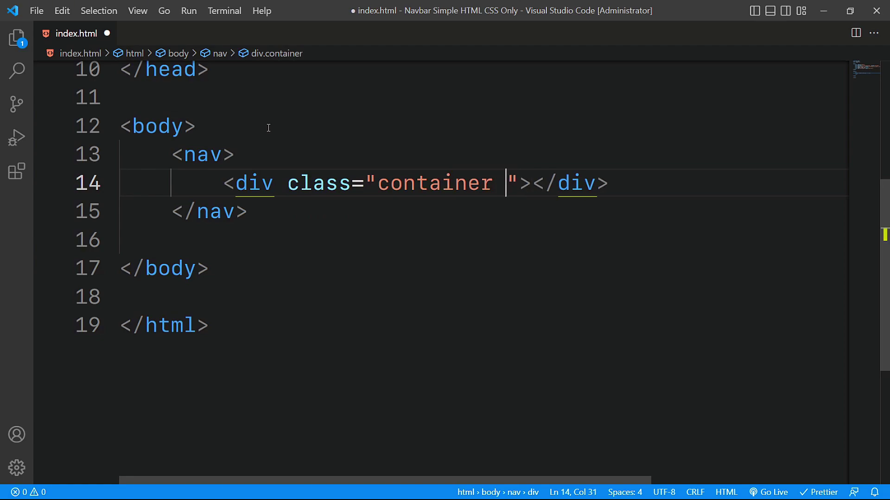
pyautogui.write('main-nav')
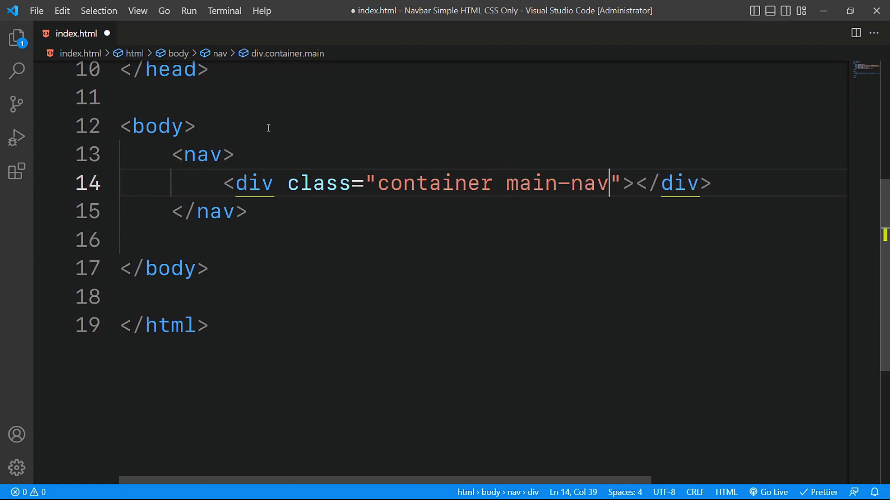
pyautogui.press('Right')
pyautogui.press('Right')
pyautogui.press('Return')
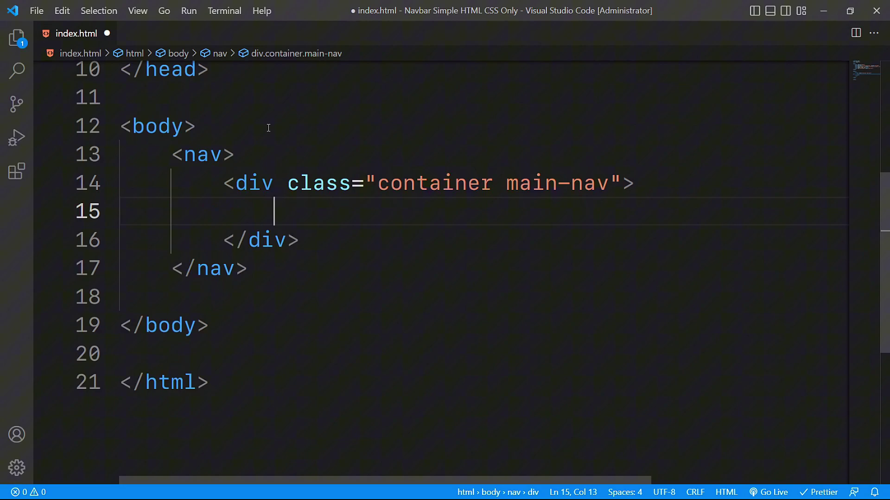
pyautogui.write('a')
# Add the a.logo CodzSword link inside the container and save
pyautogui.press('Tab')
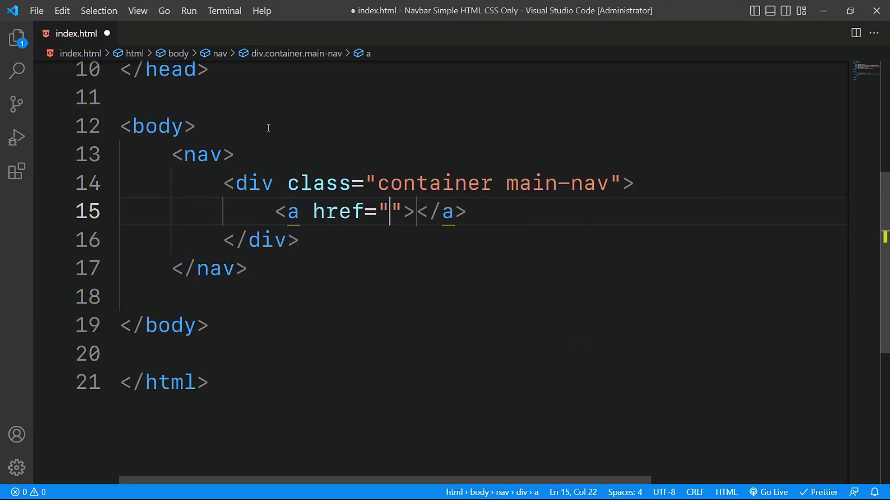
pyautogui.write('#')
pyautogui.press('Right')
pyautogui.write('clas')
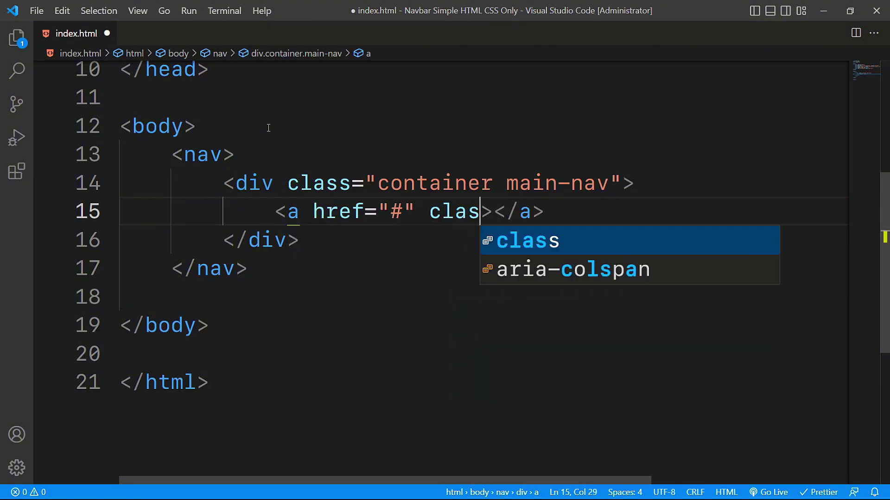
pyautogui.press('Return')
pyautogui.write('logo')
pyautogui.press('Right')
pyautogui.press('Right')
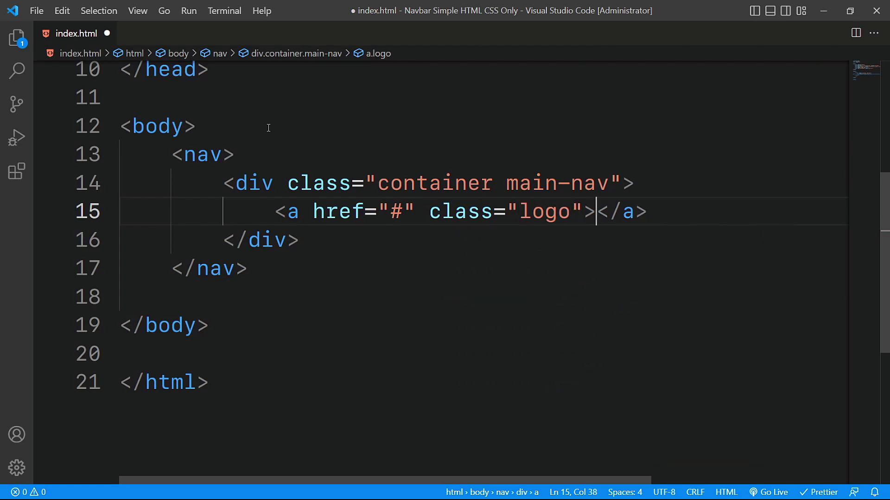
pyautogui.write('CodzSword')
pyautogui.hotkey('ctrl', 's')
# Add a checkbox input with id toggle-btn below the logo link
pyautogui.press('Right')
pyautogui.press('Right')
pyautogui.press('Right')
pyautogui.press('Right')
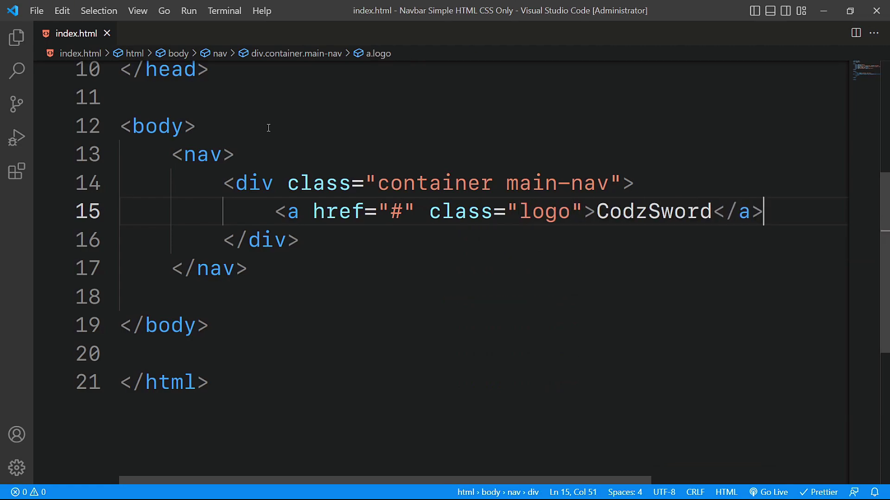
pyautogui.press('Return')
pyautogui.write('input')
pyautogui.press('Return')
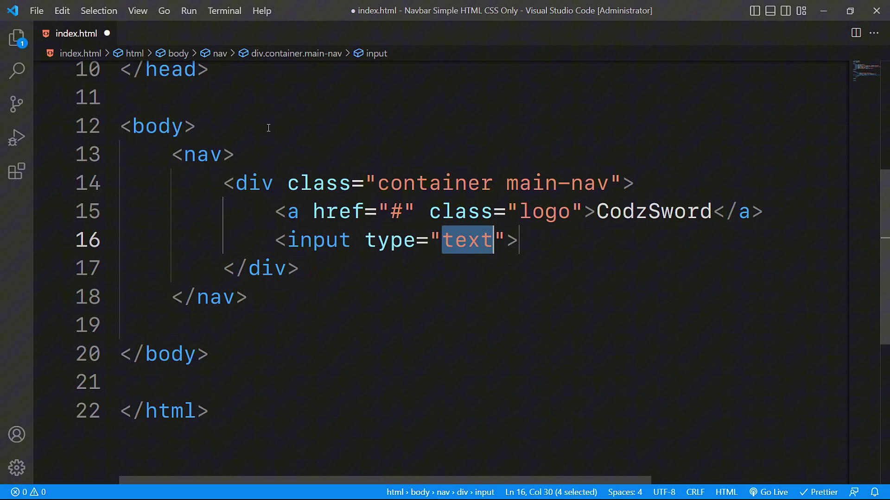
pyautogui.press('BackSpace')
pyautogui.write('check')
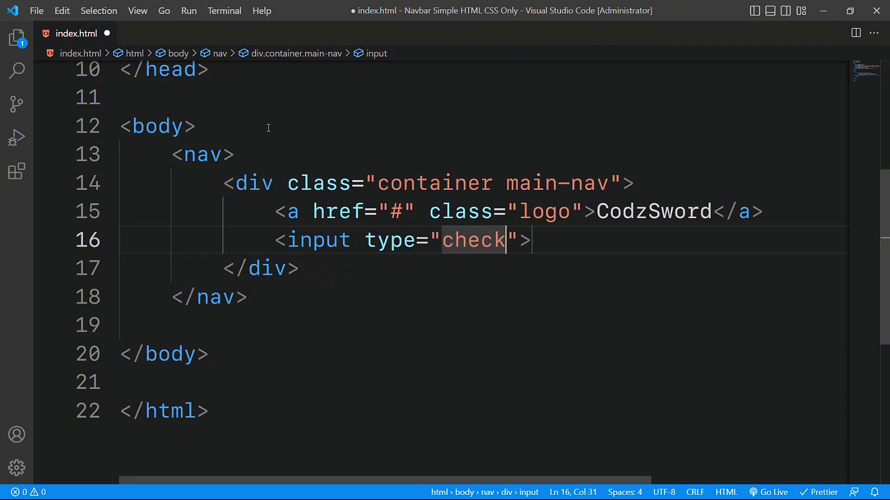
pyautogui.write('box')
pyautogui.press('Right')
pyautogui.write('i')
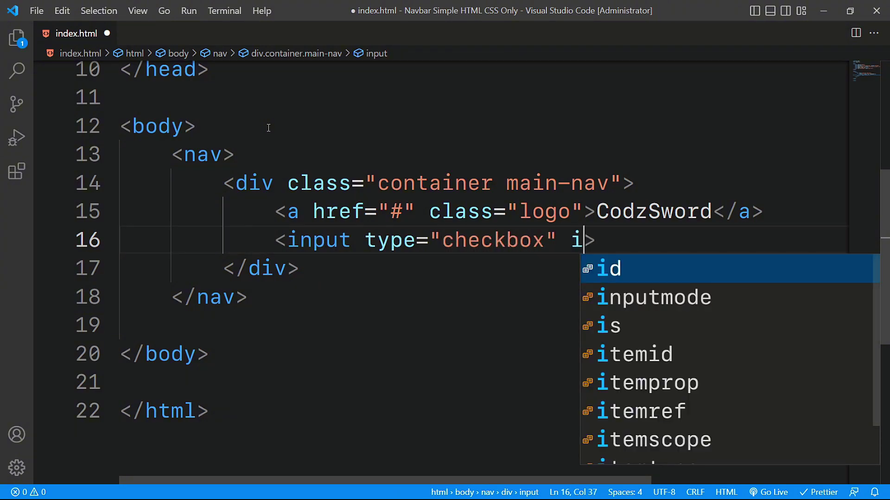
pyautogui.write('d')
pyautogui.press('Return')
pyautogui.write('t')
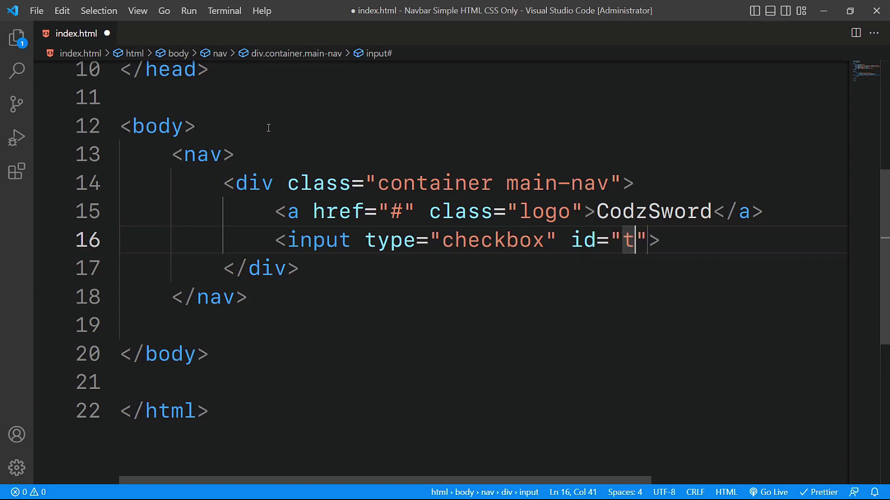
pyautogui.write('oggle-bt')
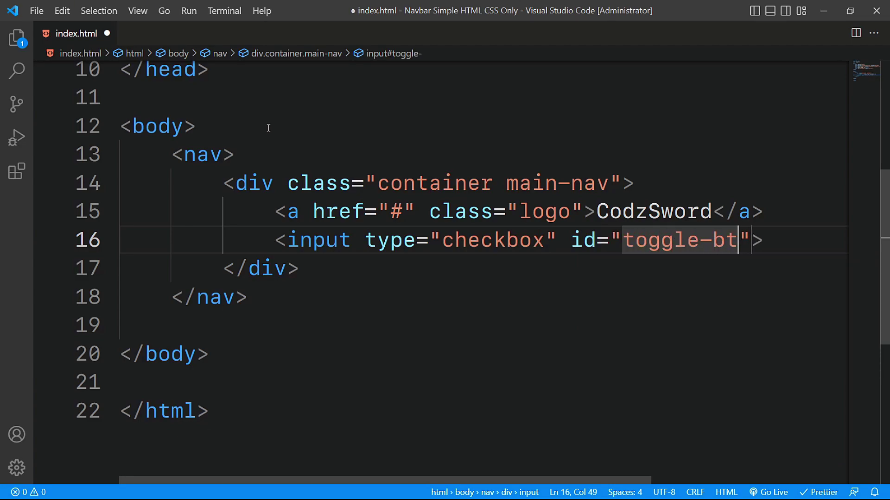
pyautogui.write('n')
pyautogui.press('Right')
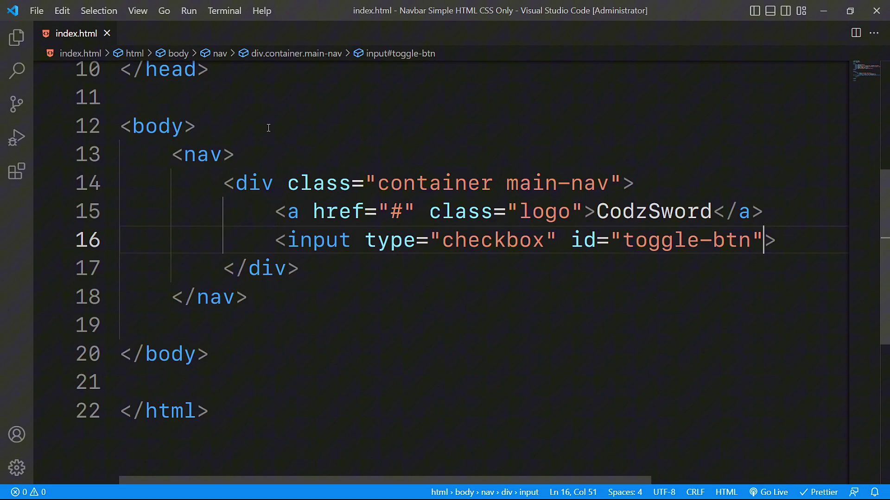
pyautogui.press('Right')
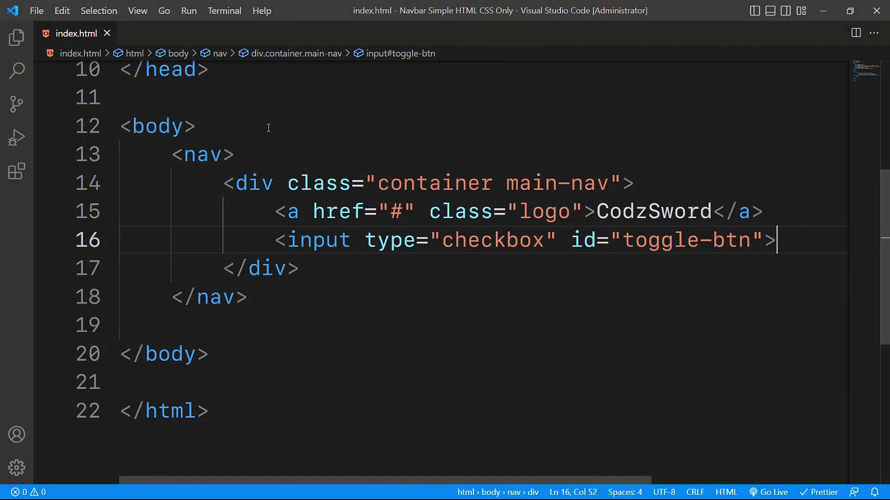
# Add a toggler label for toggle-btn, then look up the hamburger symbol in the browser
pyautogui.press('Return')
pyautogui.write('label')
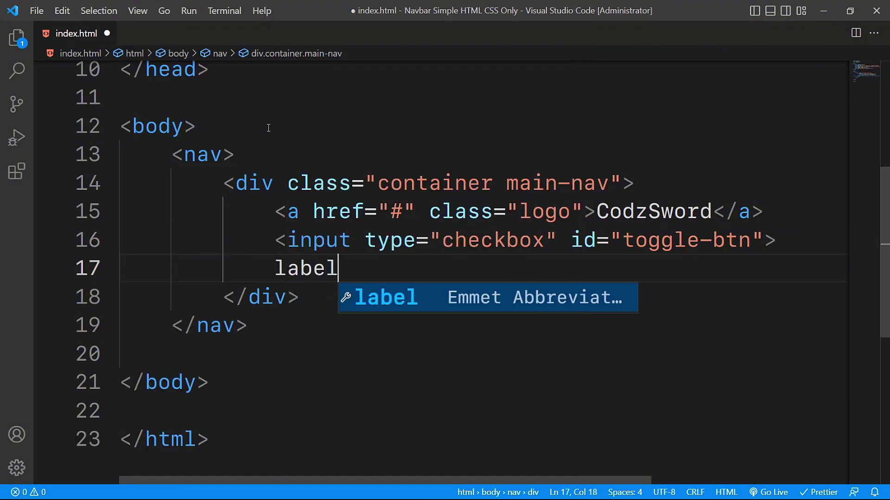
pyautogui.press('Tab')
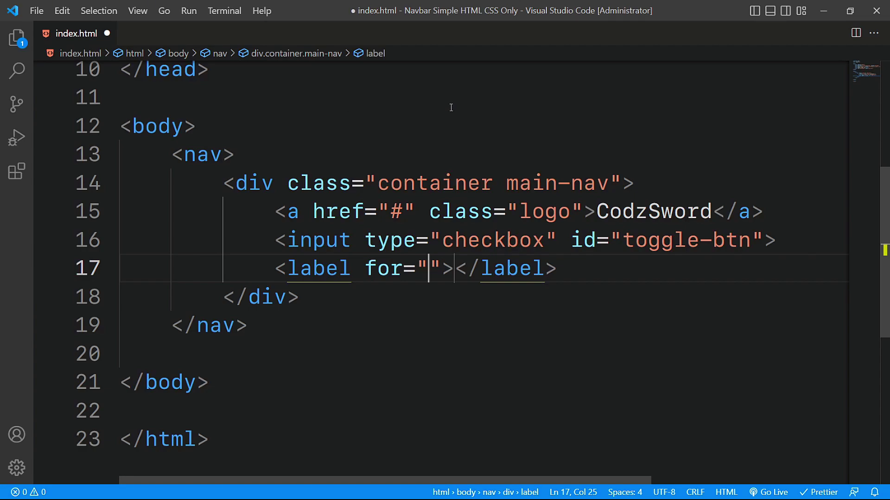
pyautogui.doubleClick(663, 247)
pyautogui.keyDown('shift'); pyautogui.click(753, 245); pyautogui.keyUp('shift')
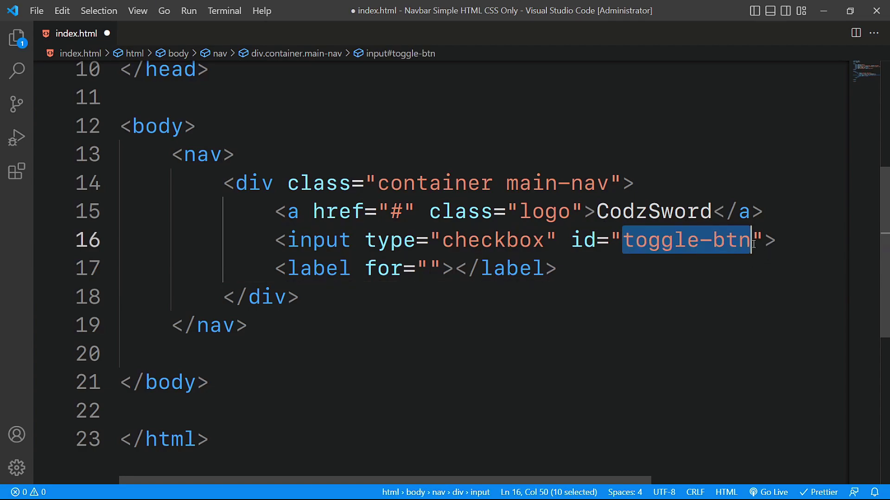
pyautogui.click(431, 266)
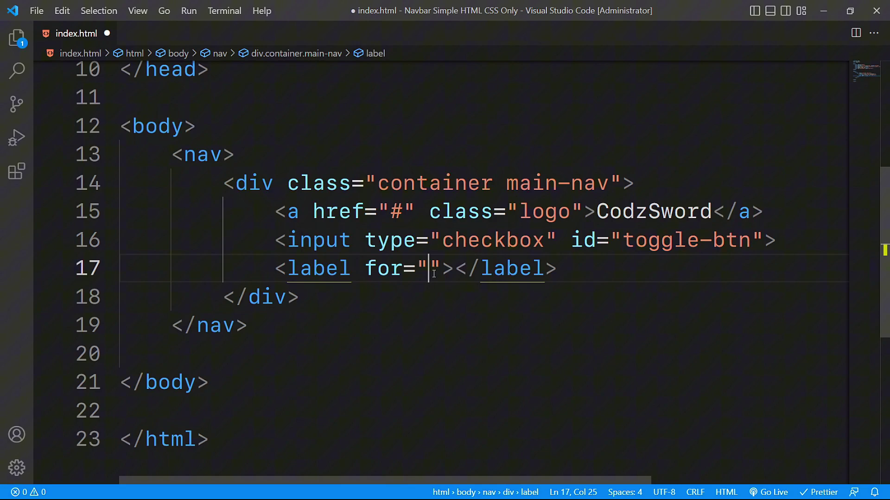
pyautogui.write('toggle-btn')
pyautogui.write('c')
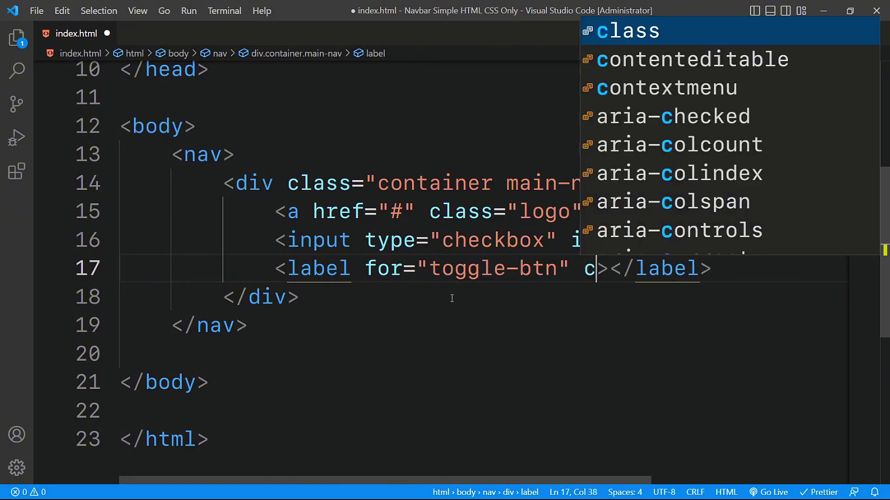
pyautogui.write('las')
pyautogui.press('Return')
pyautogui.write('toggler')
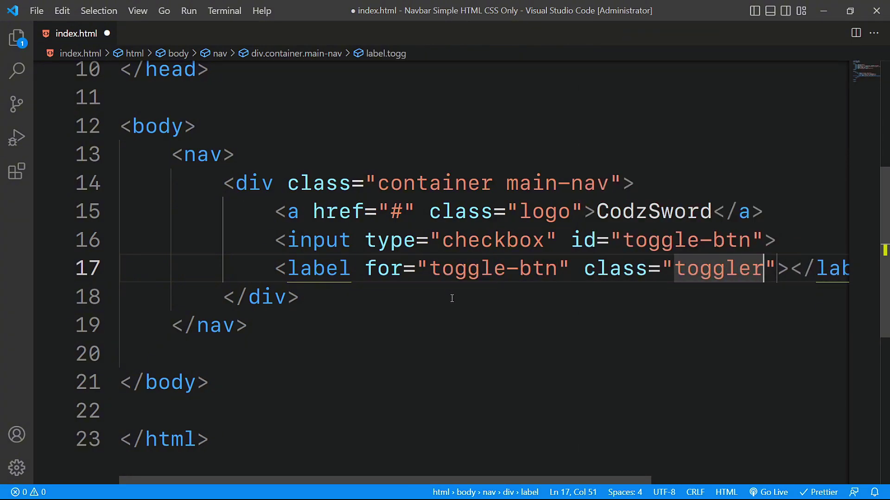
pyautogui.press('Right')
pyautogui.press('Right')
pyautogui.press('Return')
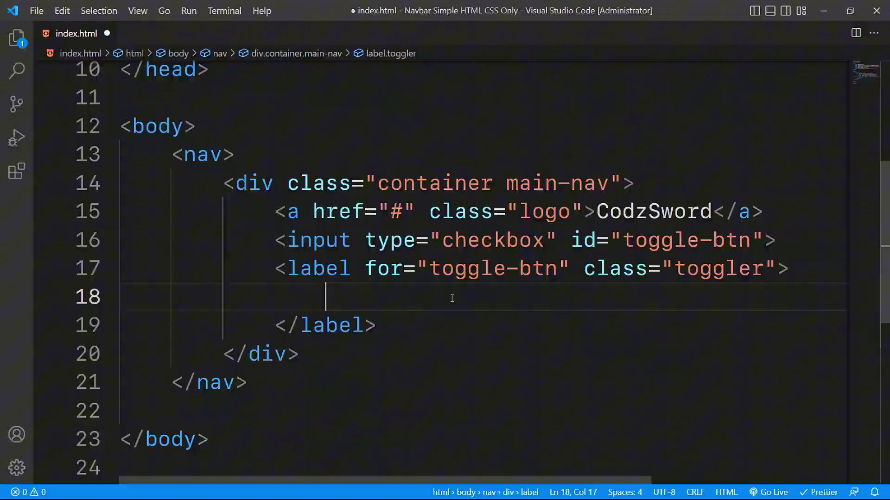
pyautogui.hotkey('alt', 'Tab')
pyautogui.scroll(-5, 278, 312)
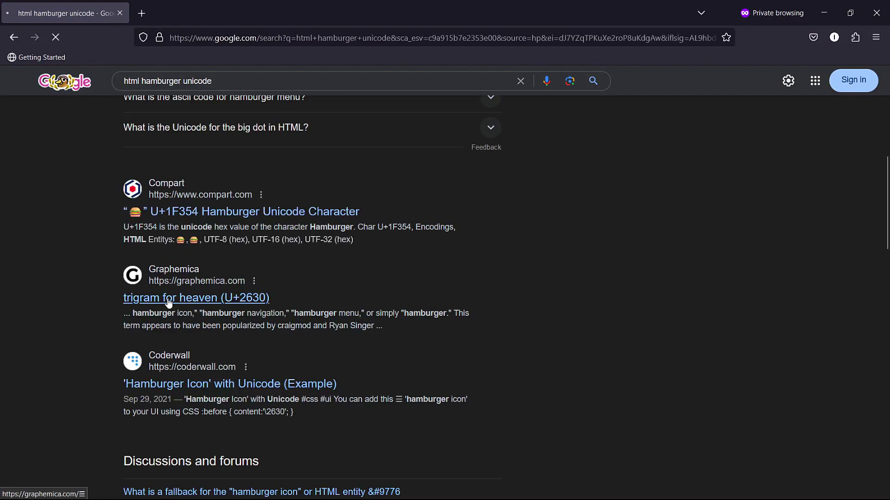
pyautogui.scroll(-5, 0, 301)
pyautogui.scroll(-4, 1, 302)
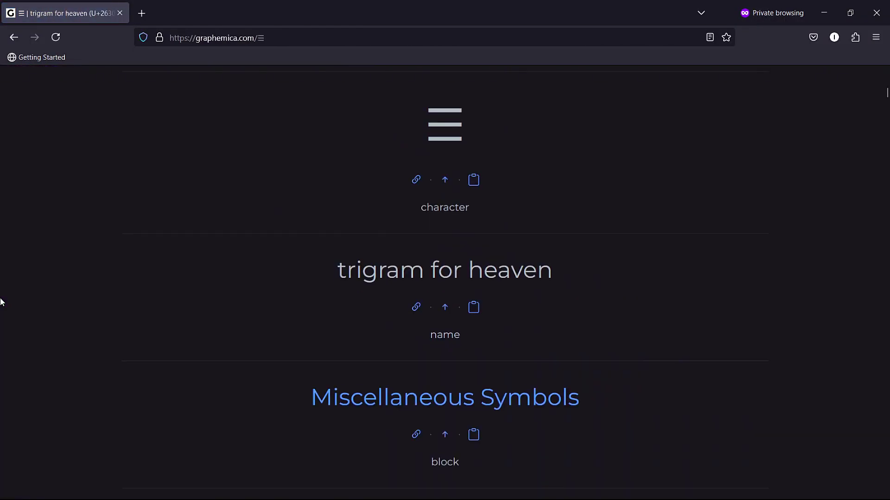
pyautogui.scroll(-6, 1, 302)
pyautogui.scroll(-2, 1, 302)
pyautogui.moveTo(559, 281); pyautogui.dragTo(694, 291)
pyautogui.hotkey('ctrl', 'c')
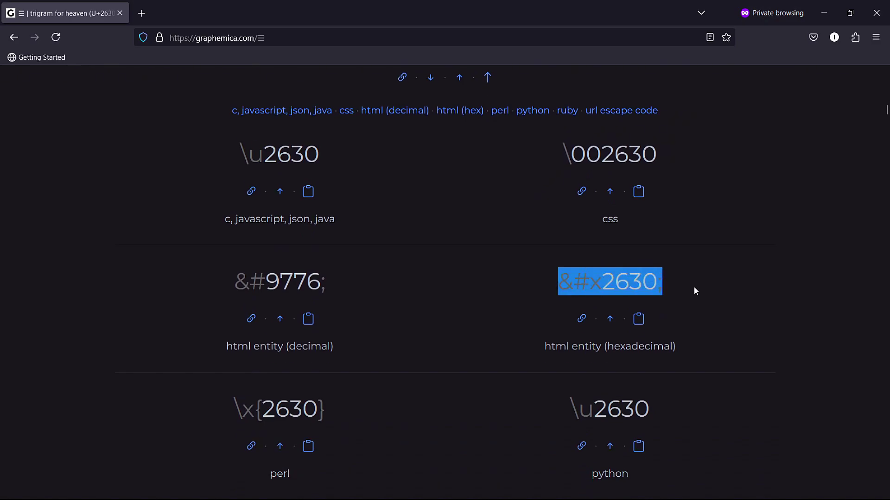
# Paste the &#x2630; hamburger entity into the toggler label and save
pyautogui.hotkey('alt', 'Tab')
pyautogui.hotkey('ctrl', 'v')
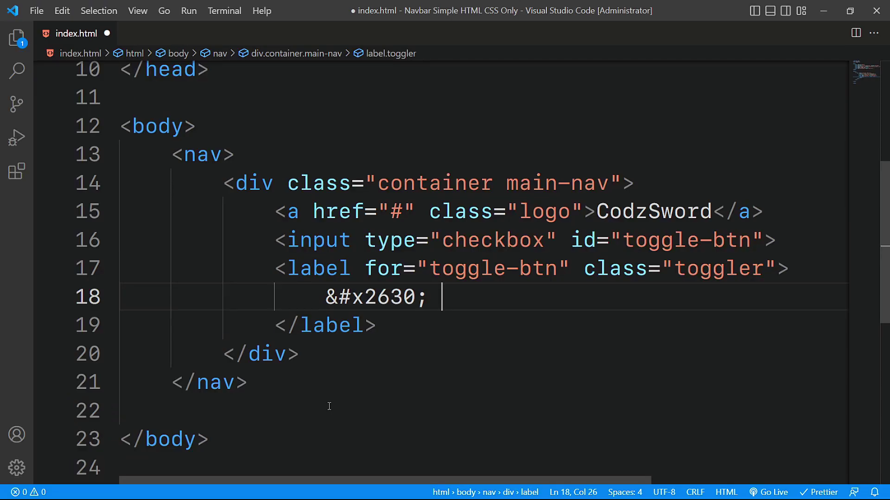
pyautogui.hotkey('ctrl', 's')
# Add a ul.navbar with an li.nav-item holding an a.nav-link reading Home
pyautogui.press('Down')
pyautogui.scroll(-1, 395, 325)
pyautogui.scroll(-2, 395, 324)
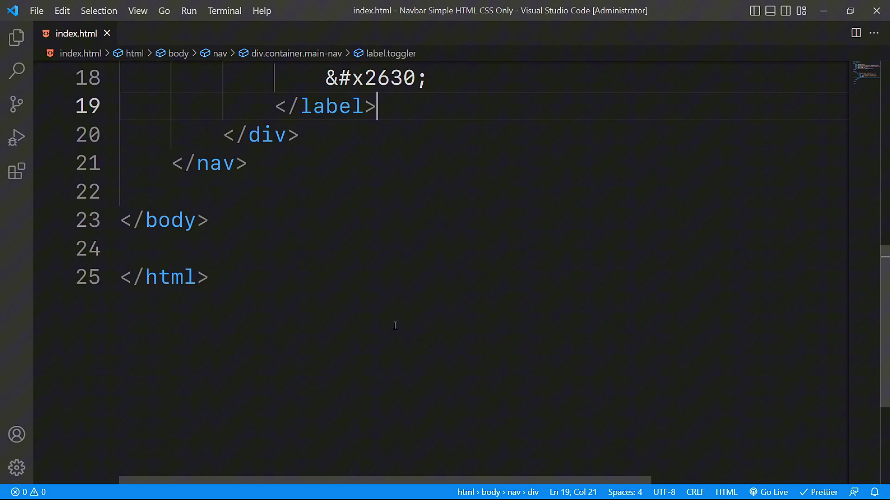
pyautogui.press('Return')
pyautogui.write('u')
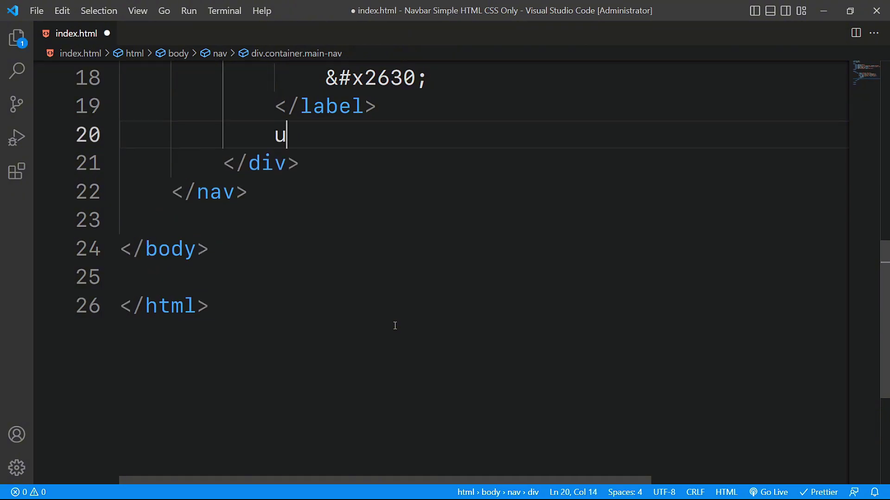
pyautogui.write('l.navbar')
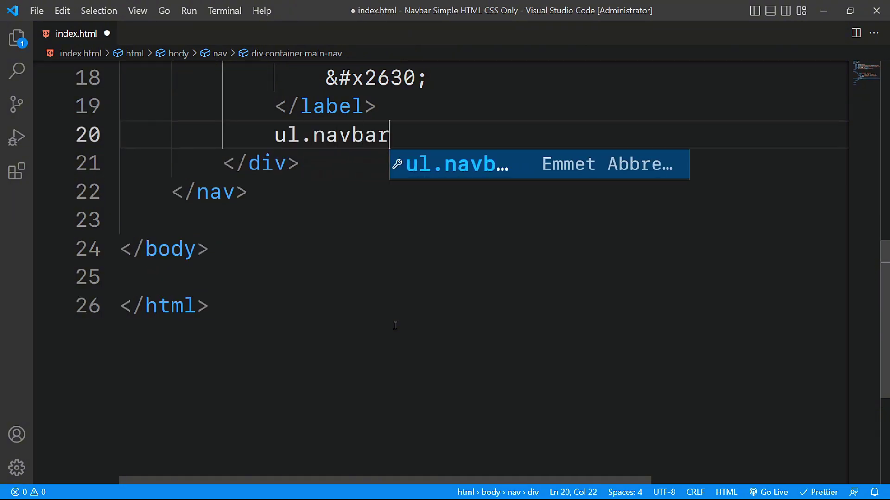
pyautogui.press('Tab')
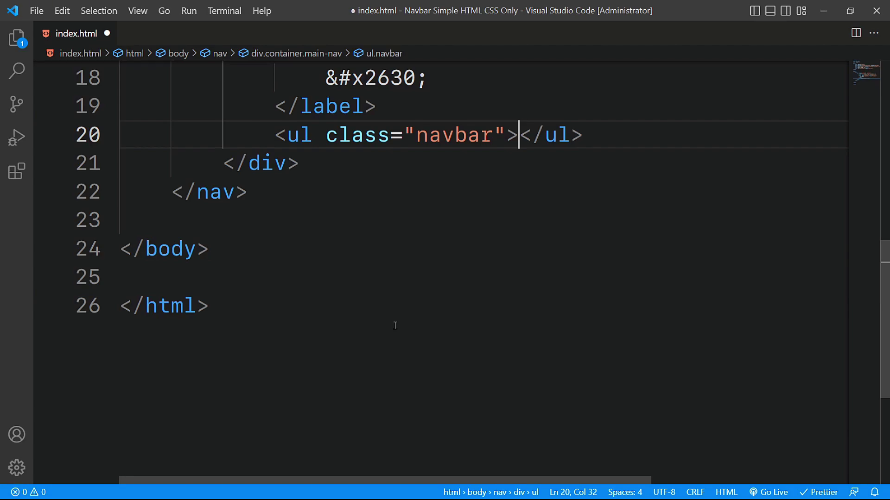
pyautogui.press('Return')
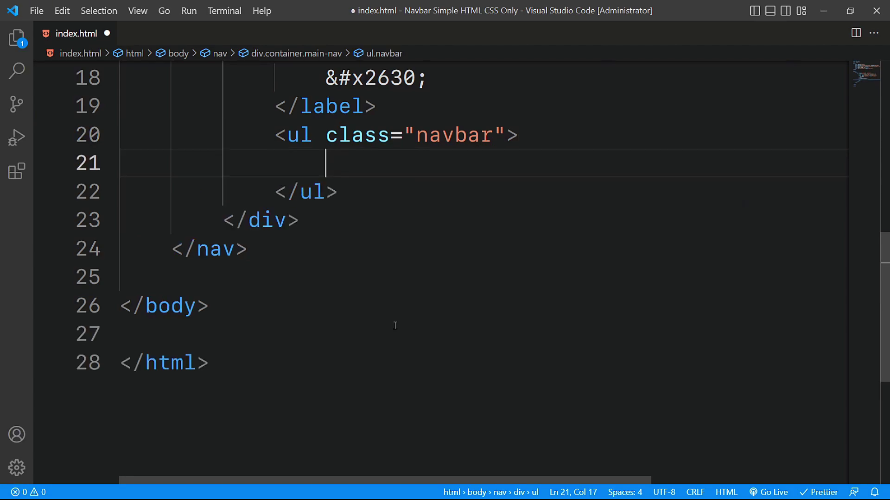
pyautogui.write('li.nav-')
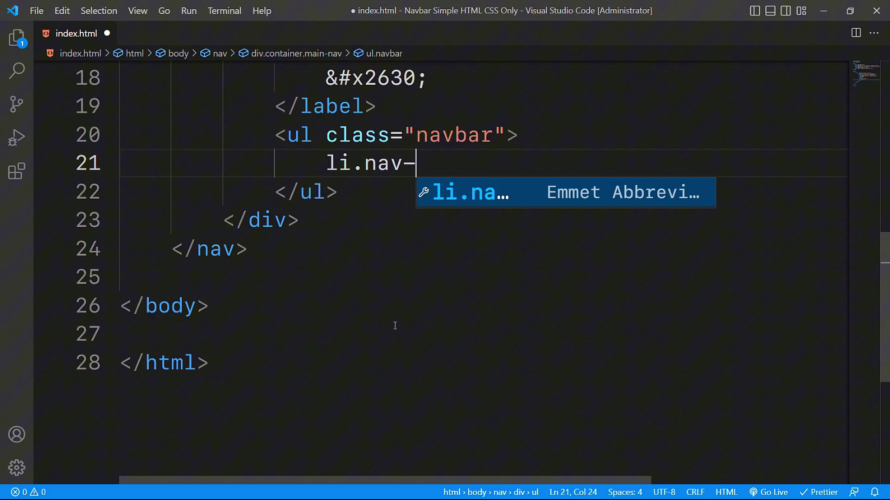
pyautogui.write('item')
pyautogui.press('Tab')
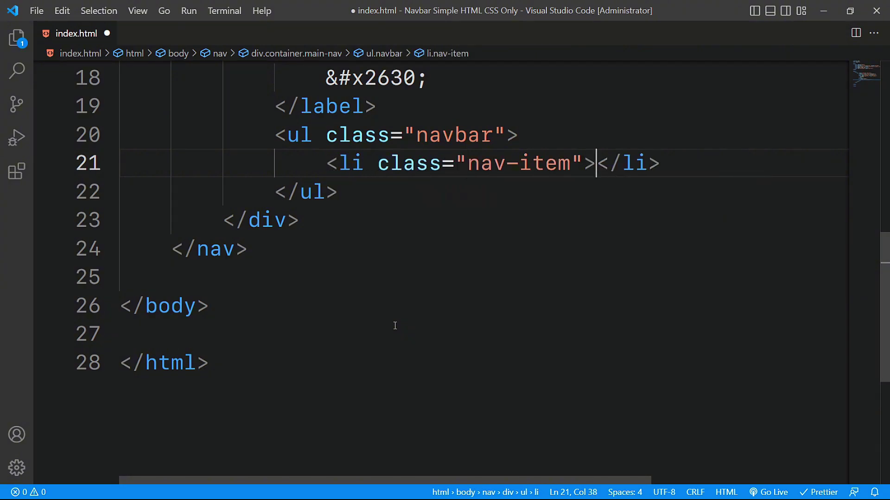
pyautogui.press('Return')
pyautogui.write('a.')
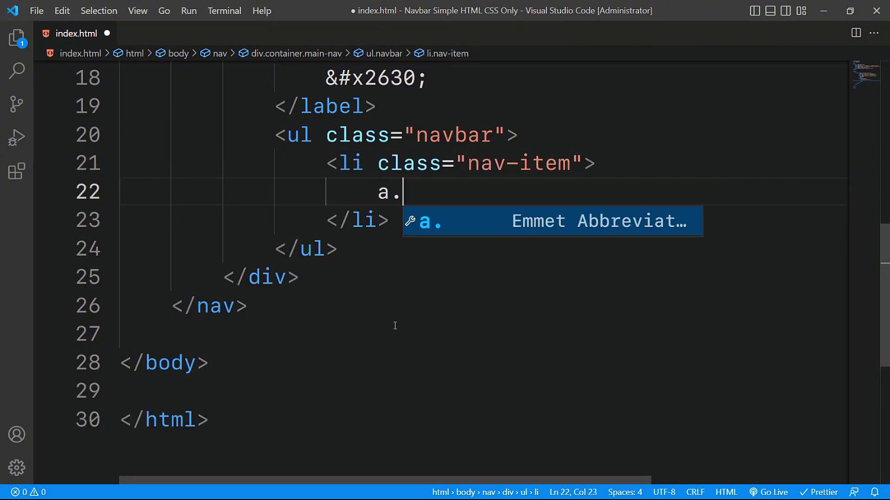
pyautogui.write('nav-l')
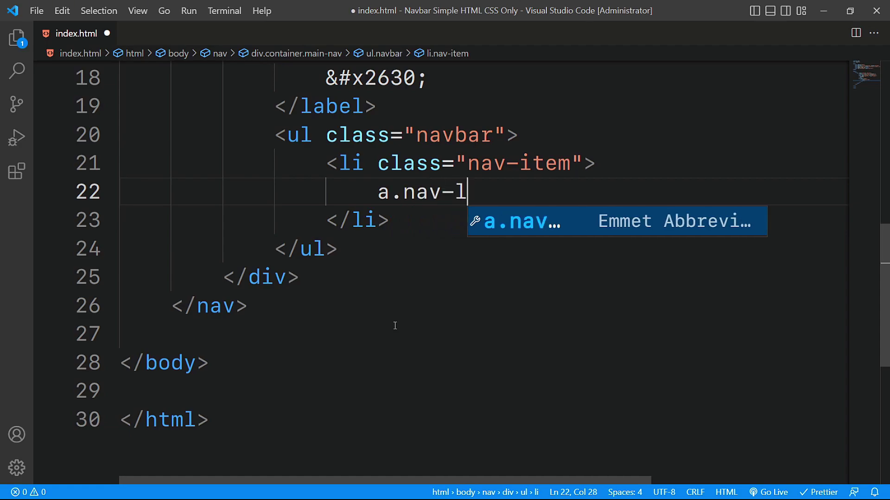
pyautogui.write('ink')
pyautogui.press('Tab')
pyautogui.write('#')
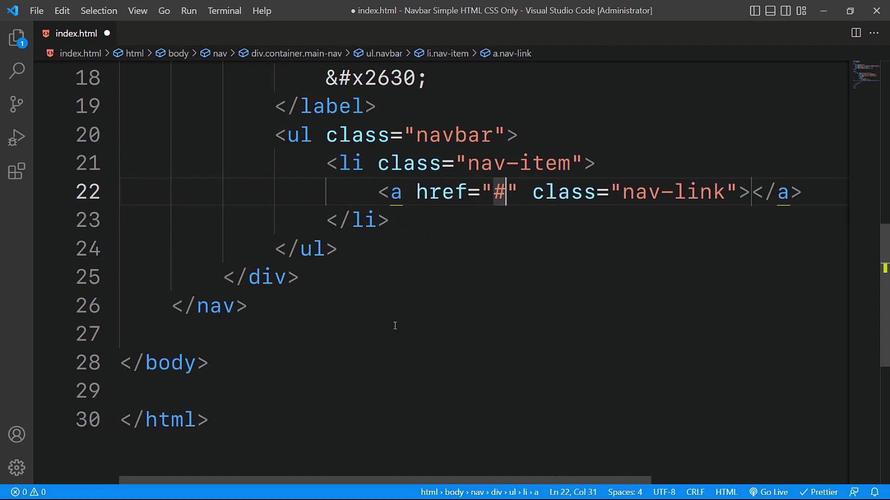
pyautogui.press('Right')
pyautogui.press('Right')
pyautogui.press('Right')
pyautogui.press('Right')
pyautogui.press('Return')
pyautogui.write('Home')
pyautogui.hotkey('ctrl', 's')
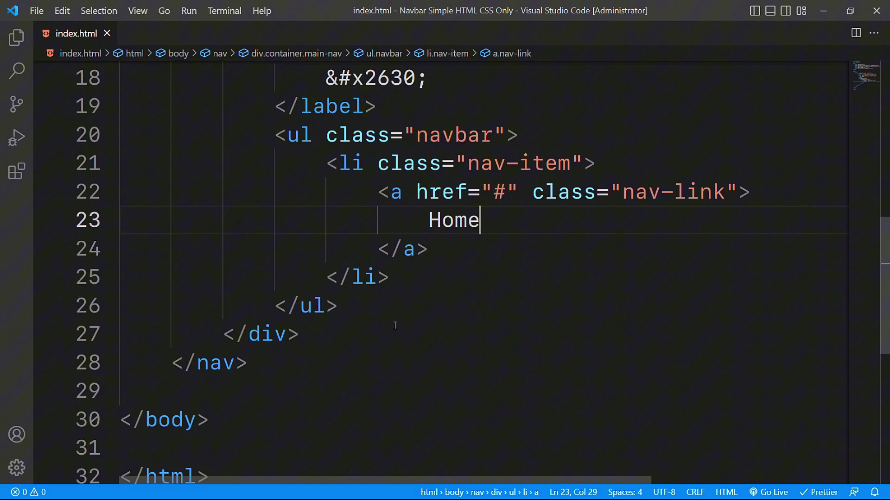
# Duplicate the Home nav-item twice to make three list items
pyautogui.click(420, 280)
pyautogui.hotkey('shift', 'Home')
pyautogui.hotkey('shift', 'Home')
pyautogui.hotkey('shift', 'Up')
pyautogui.hotkey('shift', 'Up')
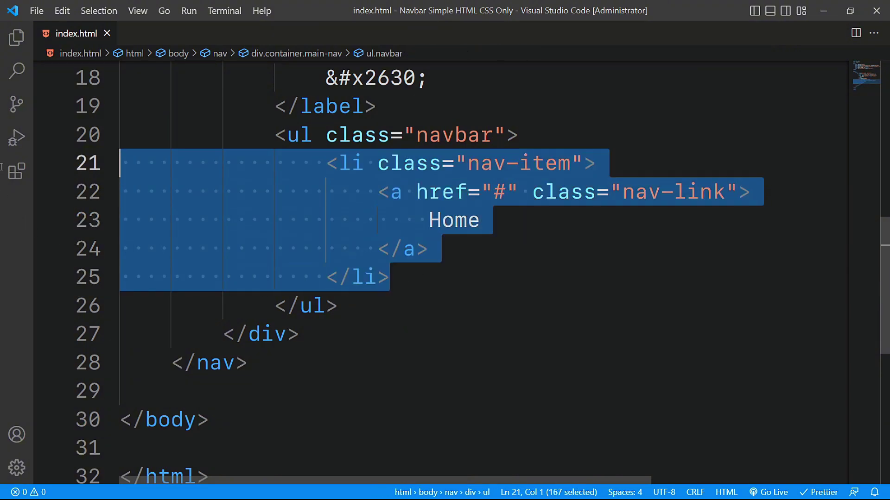
pyautogui.hotkey('shift', 'Up')
pyautogui.hotkey('shift', 'Up')
pyautogui.hotkey('ctrl', 'c')
pyautogui.click(409, 276)
pyautogui.scroll(-1, 410, 276)
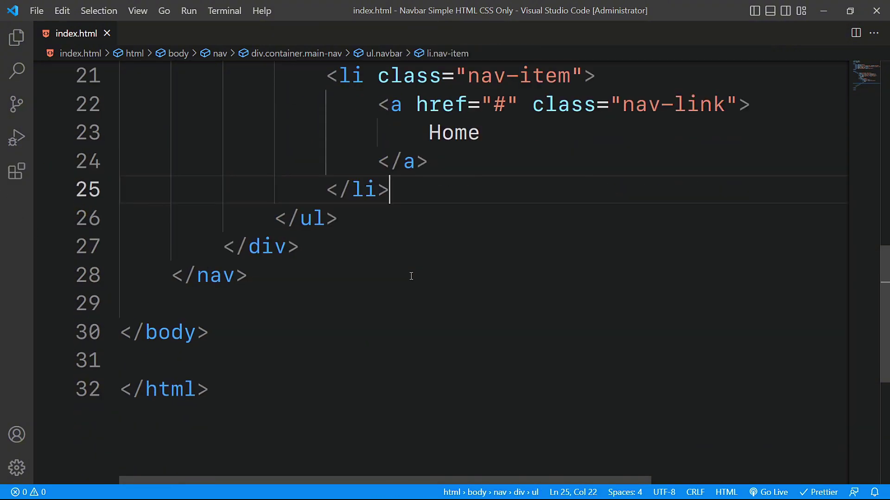
pyautogui.press('Return')
pyautogui.hotkey('ctrl', 'v')
pyautogui.press('Return')
pyautogui.hotkey('ctrl', 'v')
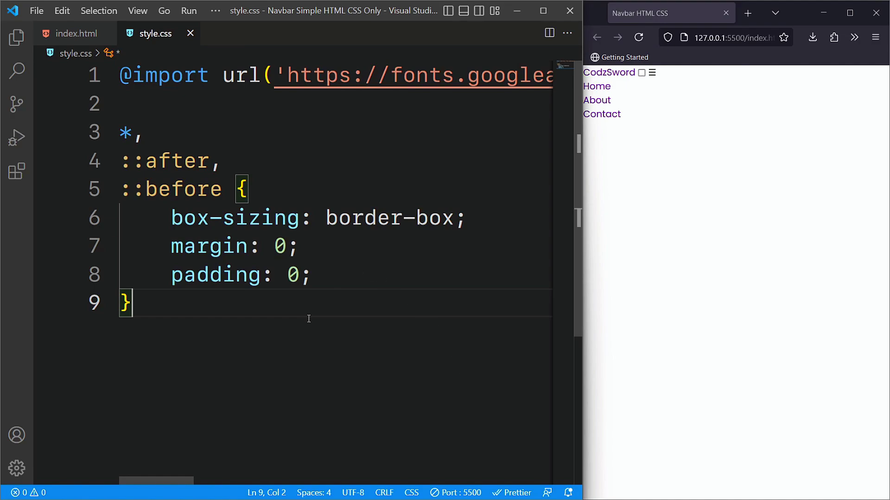
pyautogui.scroll(-1, 309, 318)
pyautogui.scroll(-3, 309, 319)
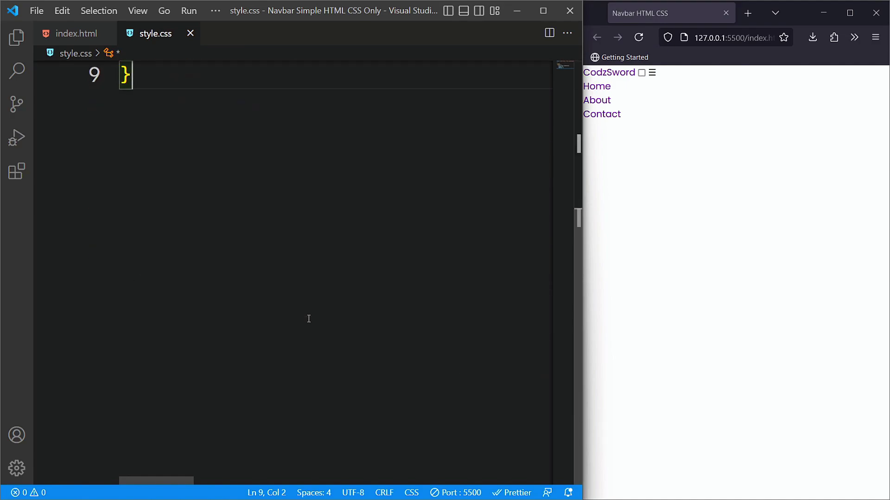
# Write .container with max-width 1070px, margin 0 auto, padding 0 15px, and save
pyautogui.press('Return')
pyautogui.press('Return')
pyautogui.write('.con')
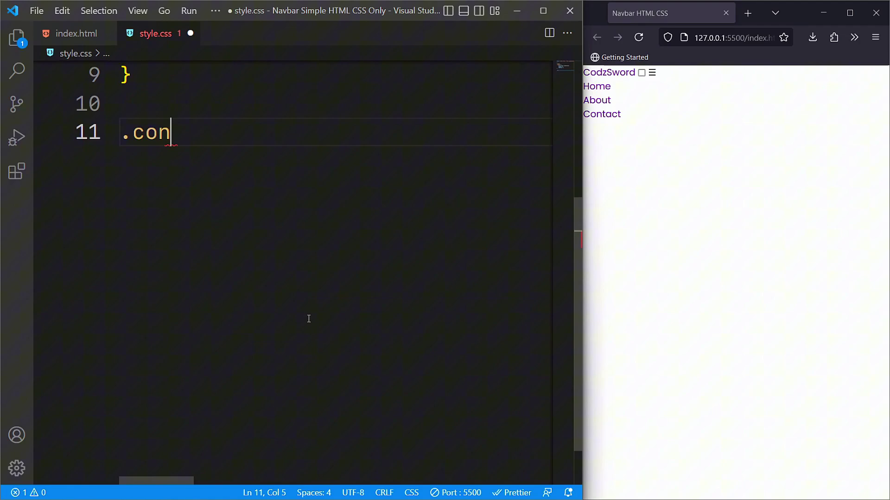
pyautogui.write('tainer{')
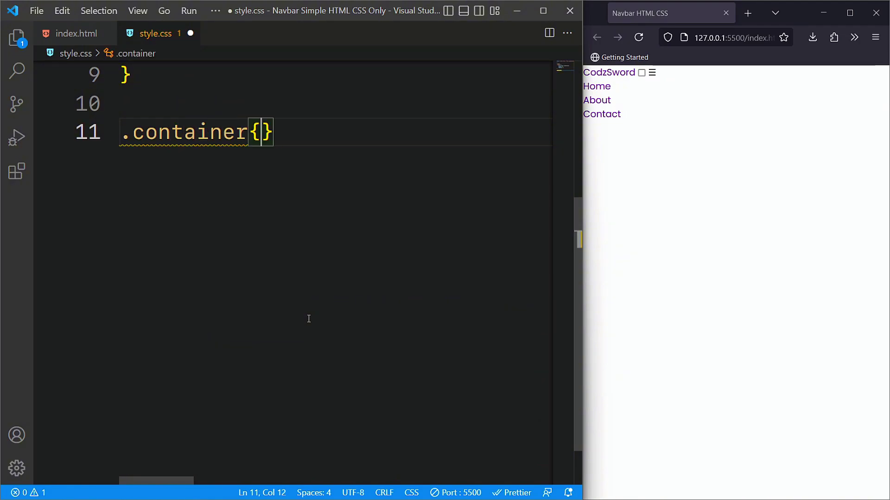
pyautogui.press('Return')
pyautogui.write('max-wid')
pyautogui.press('Return')
pyautogui.write('10')
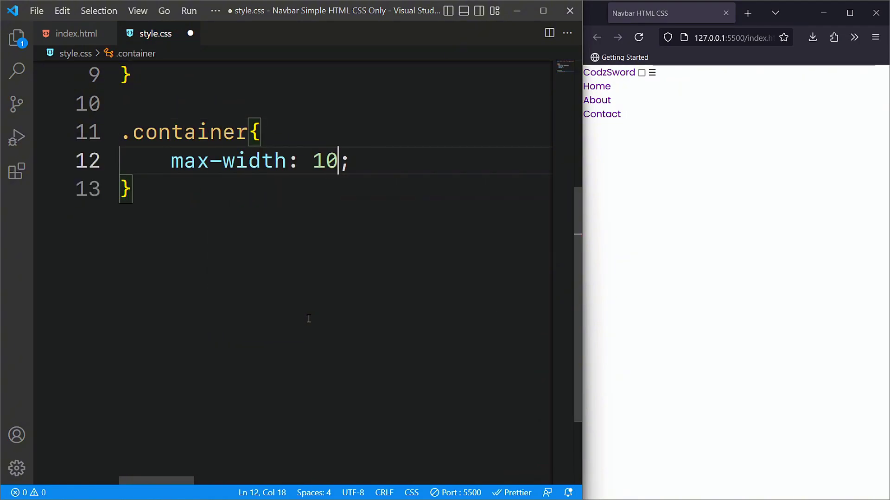
pyautogui.write('70px')
pyautogui.press('End')
pyautogui.press('Return')
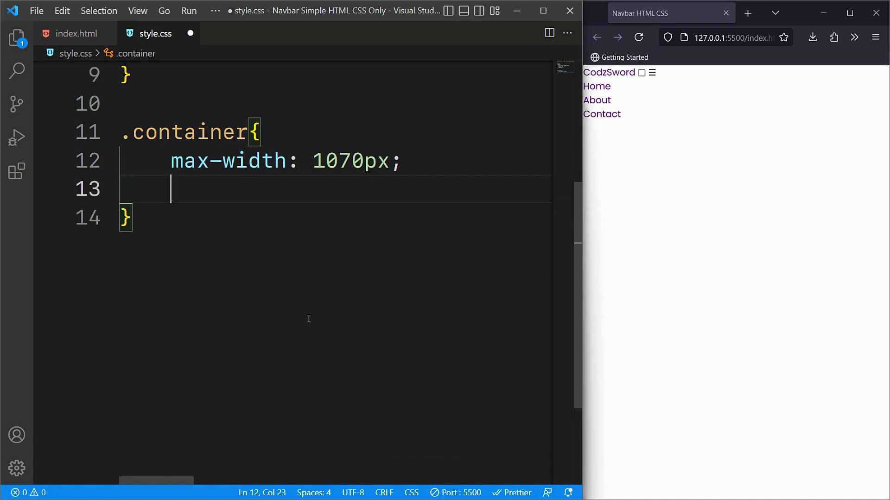
pyautogui.write('margin')
pyautogui.press('Return')
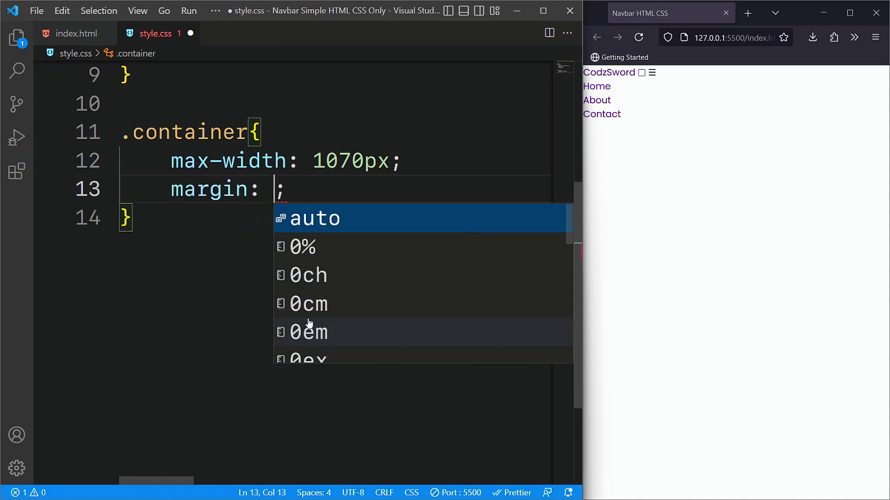
pyautogui.write('0 au')
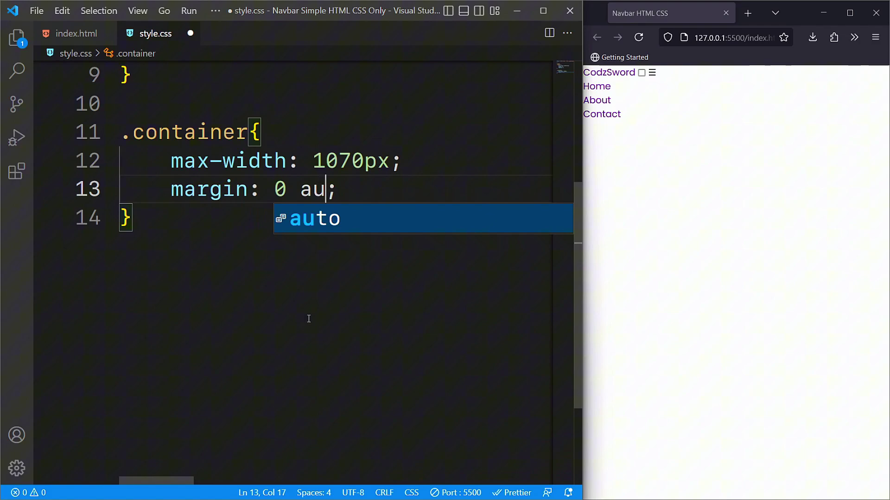
pyautogui.write('to')
pyautogui.press('Escape')
pyautogui.press('End')
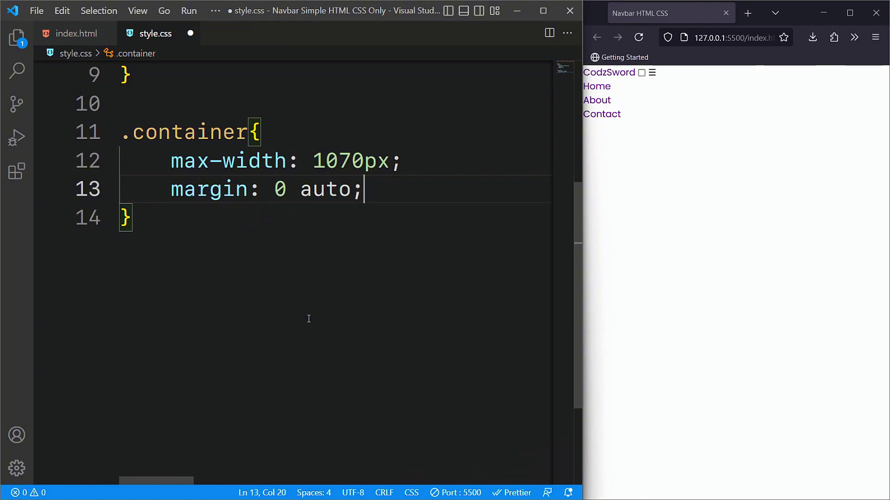
pyautogui.press('Return')
pyautogui.write('padd')
pyautogui.press('Return')
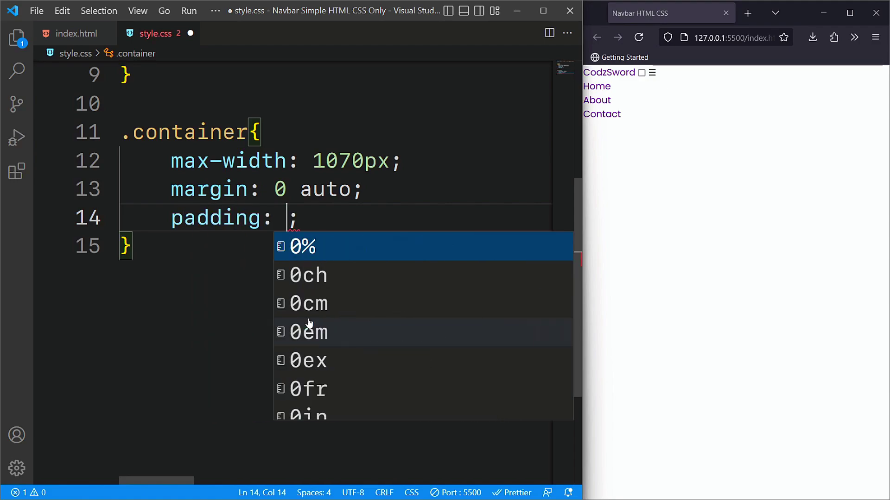
pyautogui.write('0 15')
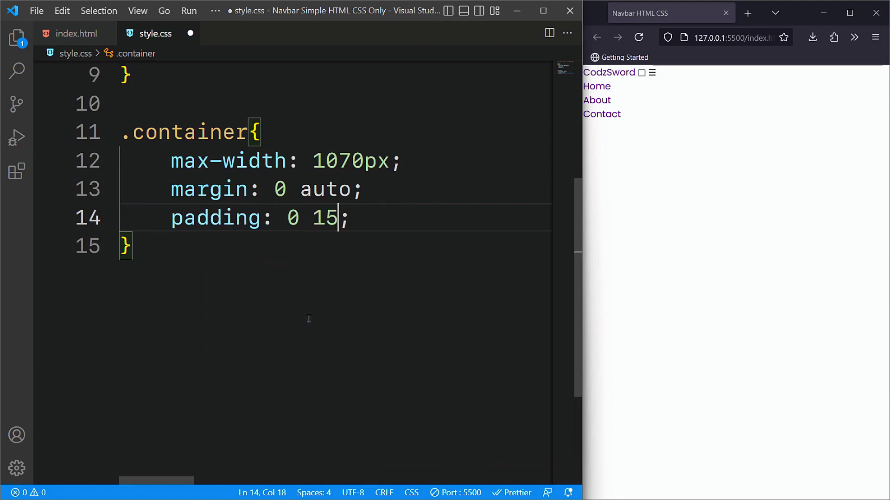
pyautogui.write('px')
pyautogui.press('Escape')
pyautogui.hotkey('ctrl', 's')
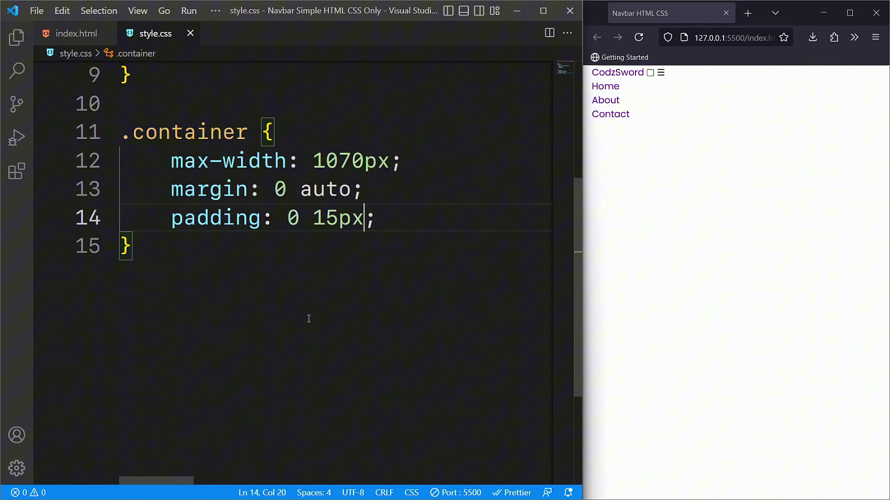
pyautogui.press('Down')
pyautogui.scroll(-2, 308, 319)
# Add a nav rule with a purple background and 30px vertical padding
pyautogui.press('Return')
pyautogui.press('Return')
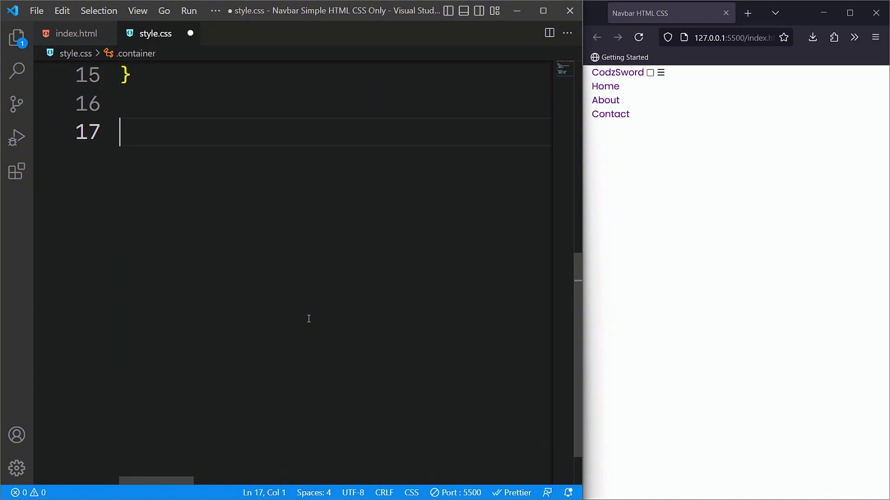
pyautogui.write('nav{')
pyautogui.press('Return')
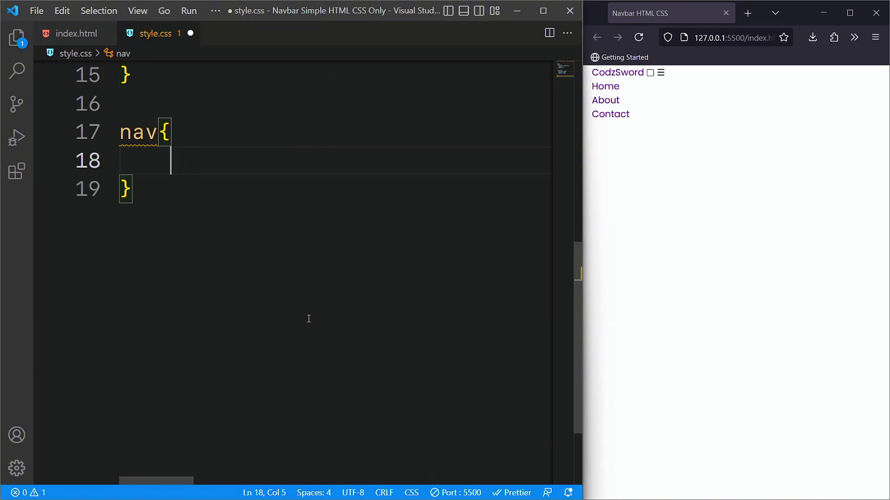
pyautogui.write('back')
pyautogui.press('Return')
pyautogui.write('#6')
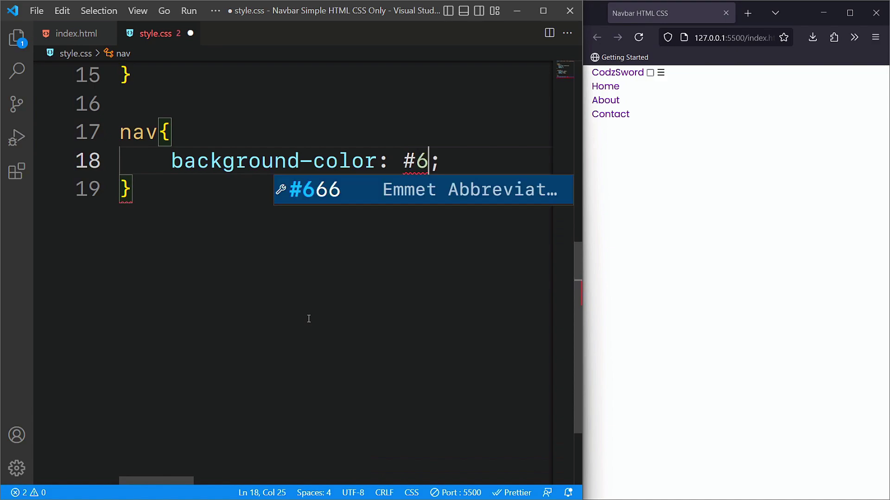
pyautogui.write('e00ff')
pyautogui.press('End')
pyautogui.press('Return')
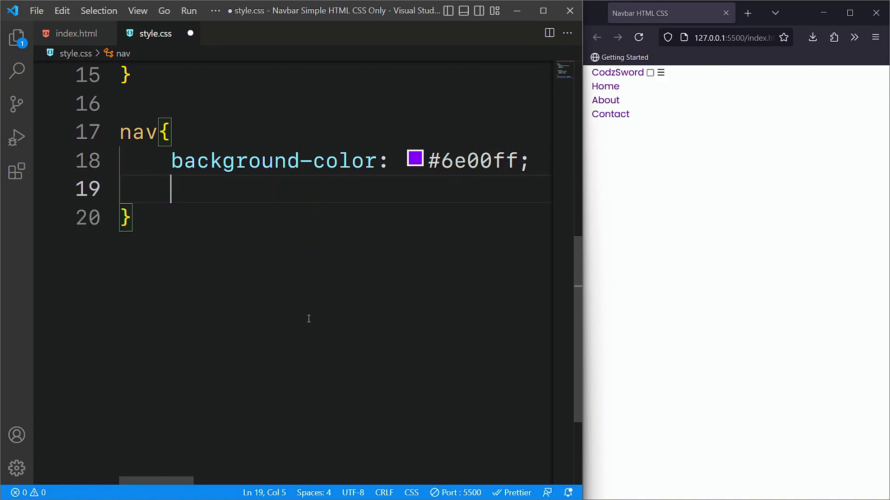
pyautogui.write('paddi')
pyautogui.press('Return')
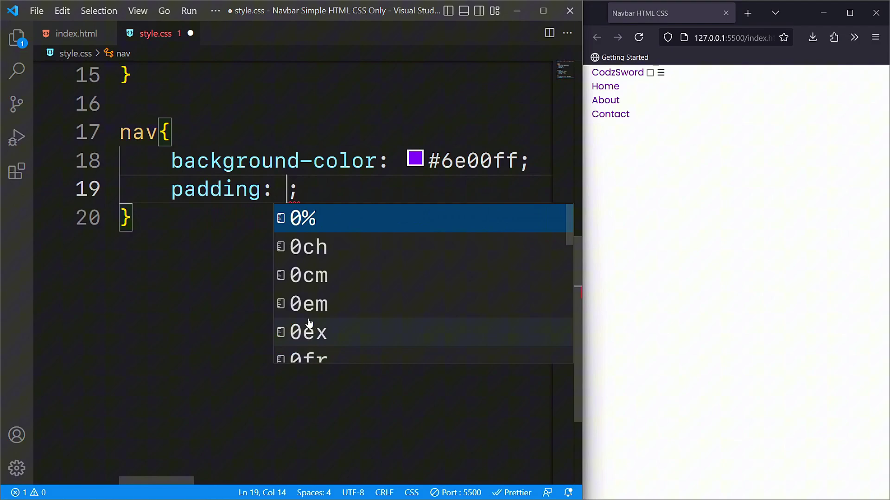
pyautogui.write('30px 0')
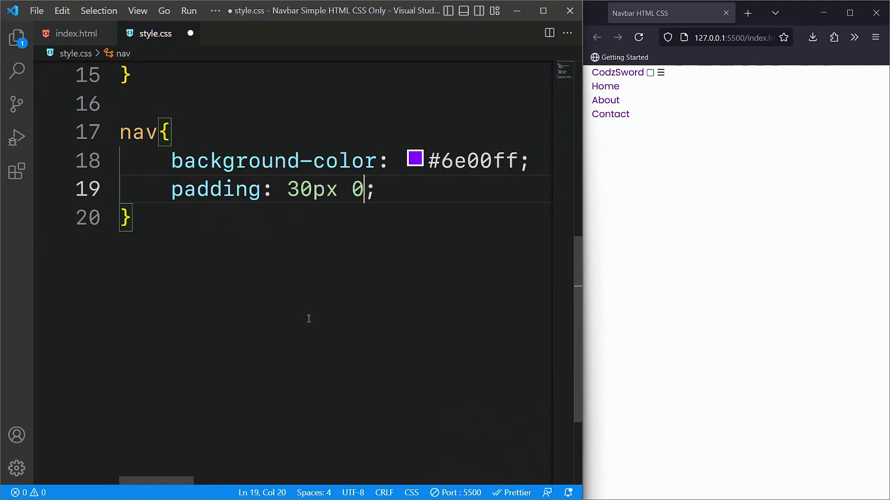
# Give nav position: fixed with top, right and left 0, and save
pyautogui.press('Return')
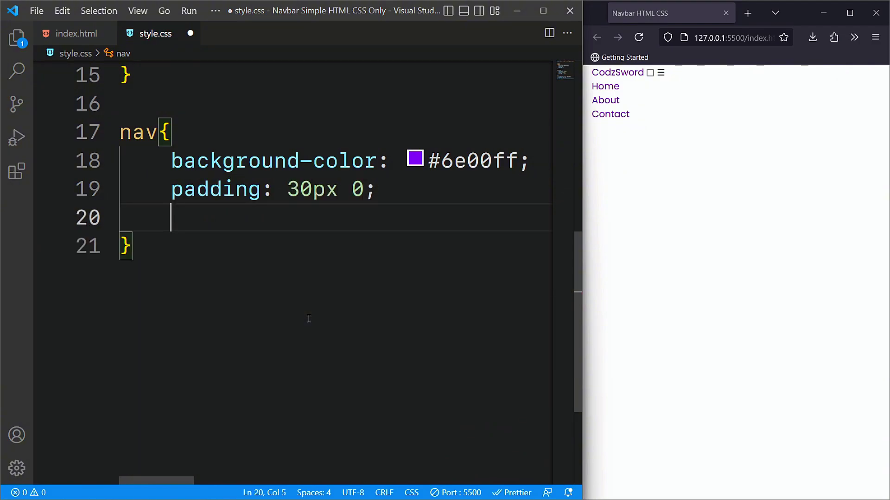
pyautogui.write('po')
pyautogui.press('Down')
pyautogui.press('Return')
pyautogui.write('f;')
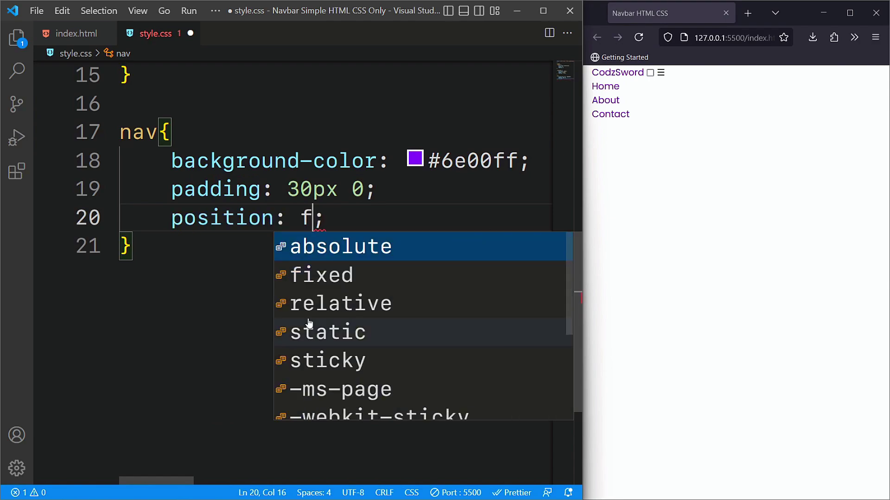
pyautogui.press('Return')
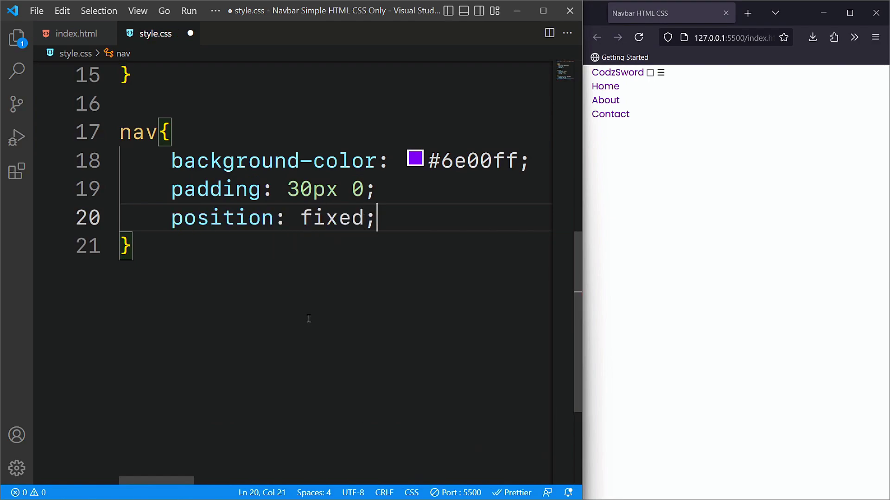
pyautogui.press('Return')
pyautogui.write('top: 0;')
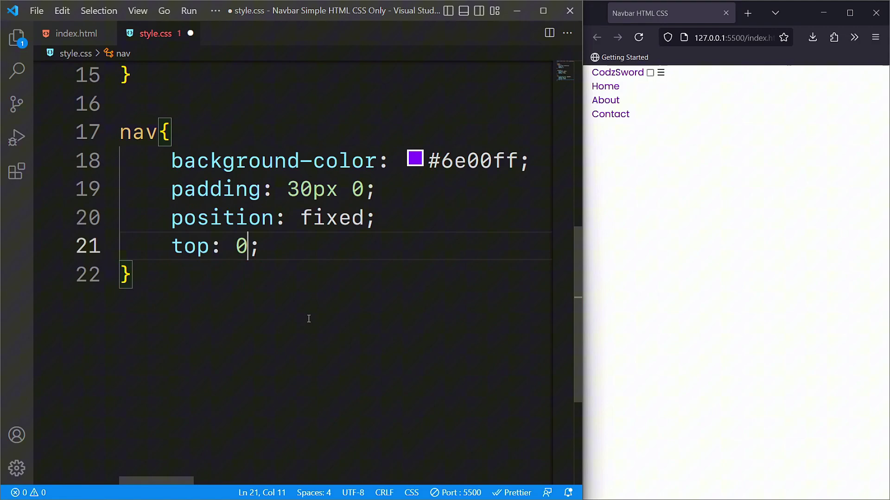
pyautogui.press('Right')
pyautogui.press('Return')
pyautogui.write('ri')
pyautogui.press('Return')
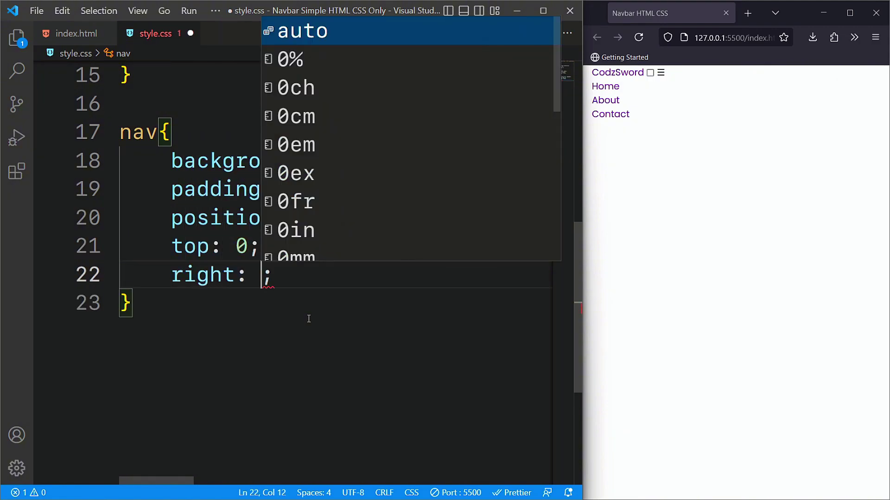
pyautogui.write('0')
pyautogui.press('Right')
pyautogui.press('Return')
pyautogui.write('le')
pyautogui.press('Return')
pyautogui.write('0')
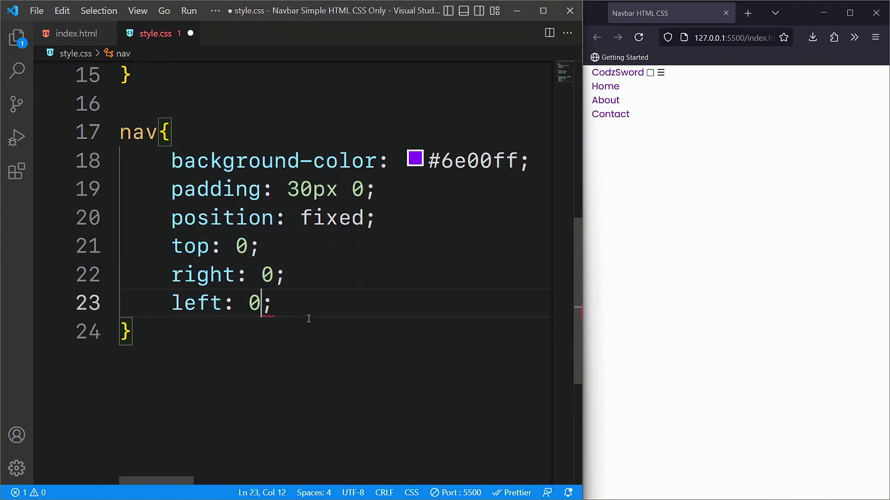
pyautogui.hotkey('ctrl', 's')
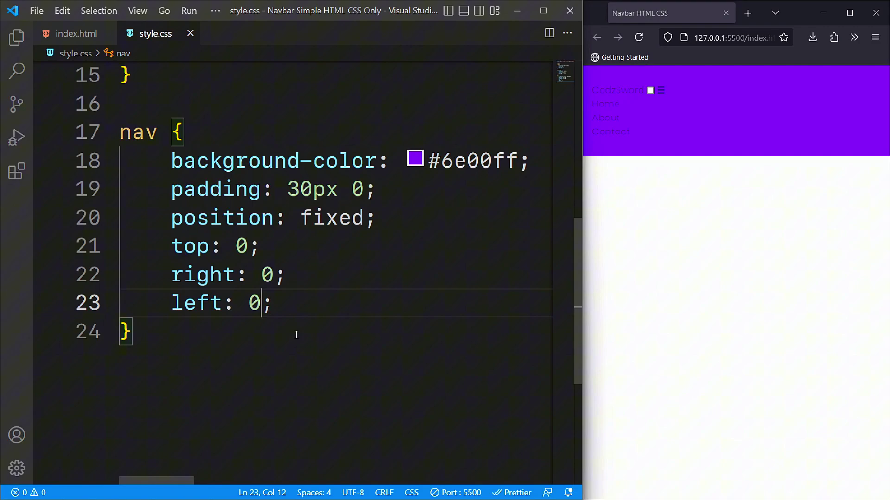
pyautogui.press('Down')
pyautogui.scroll(-5, 295, 335)
# Start a .main-nav rule with display: flex and align-items: center
pyautogui.press('Return')
pyautogui.press('Return')
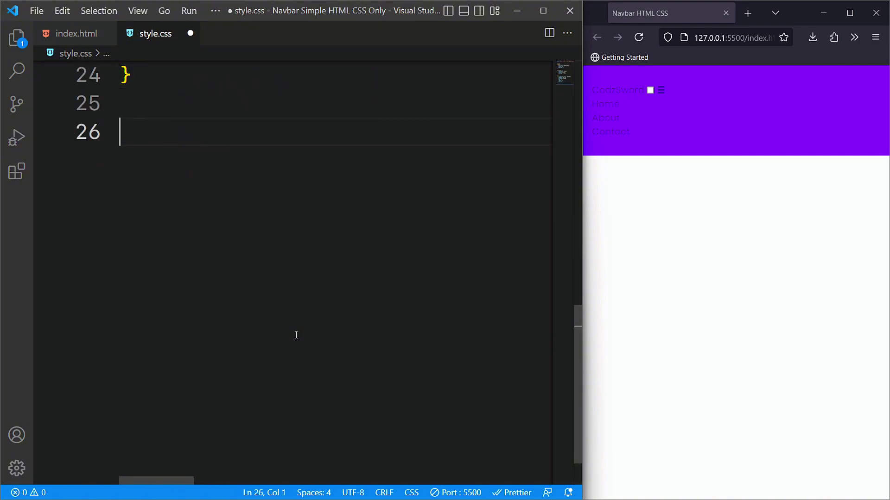
pyautogui.write('.main-nav')
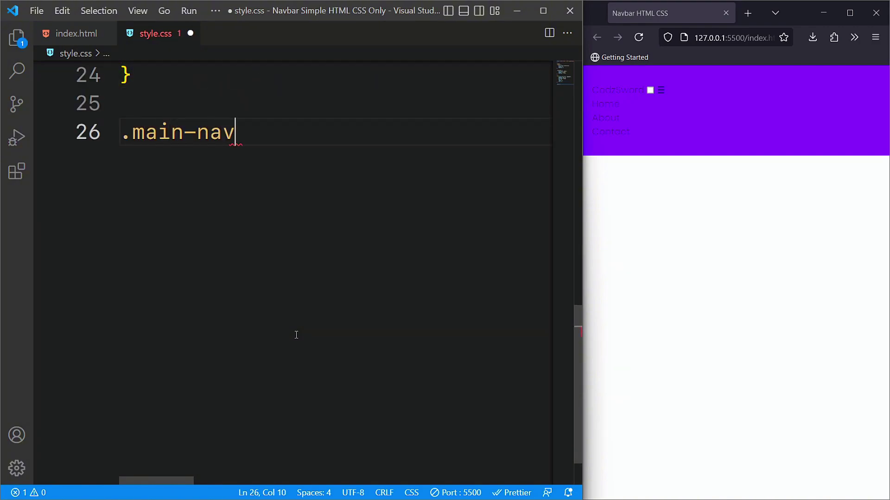
pyautogui.write('{')
pyautogui.press('Return')
pyautogui.write('dis')
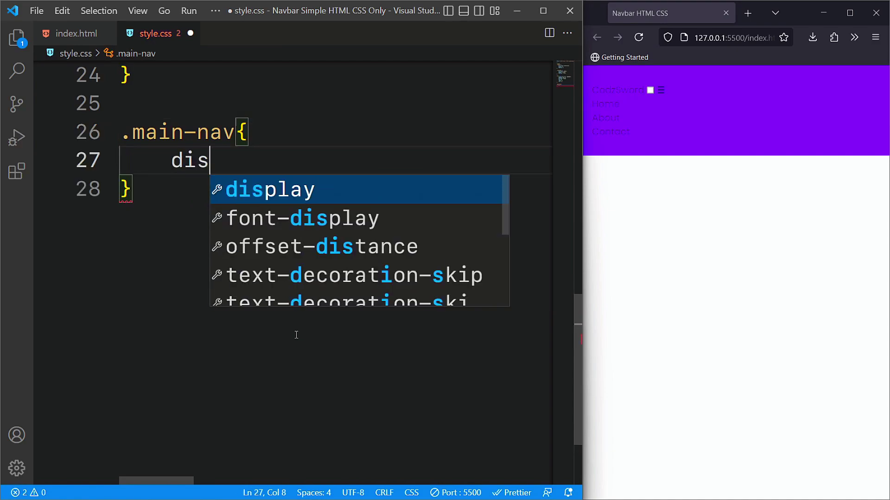
pyautogui.press('Return')
pyautogui.write('flex;')
pyautogui.press('Right')
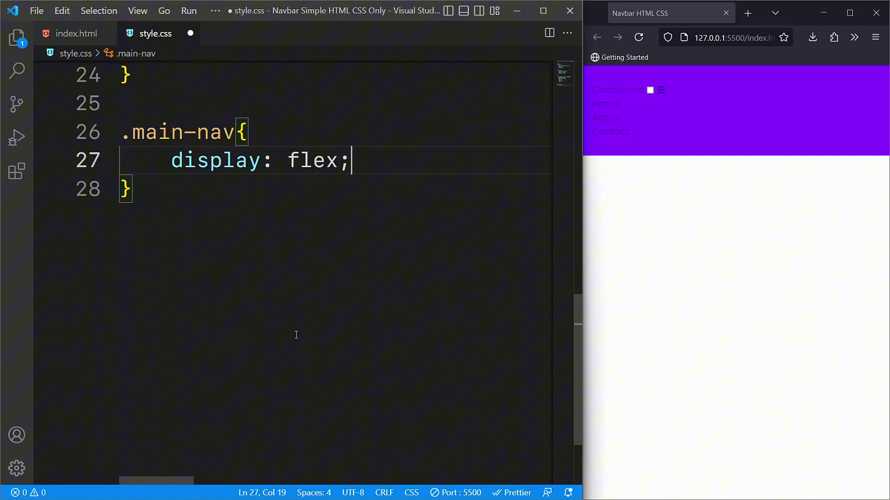
pyautogui.press('Return')
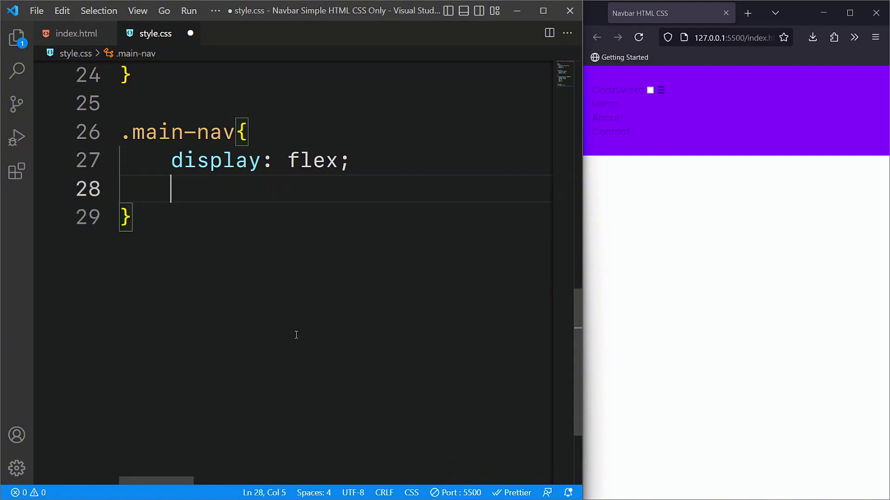
pyautogui.write('ali')
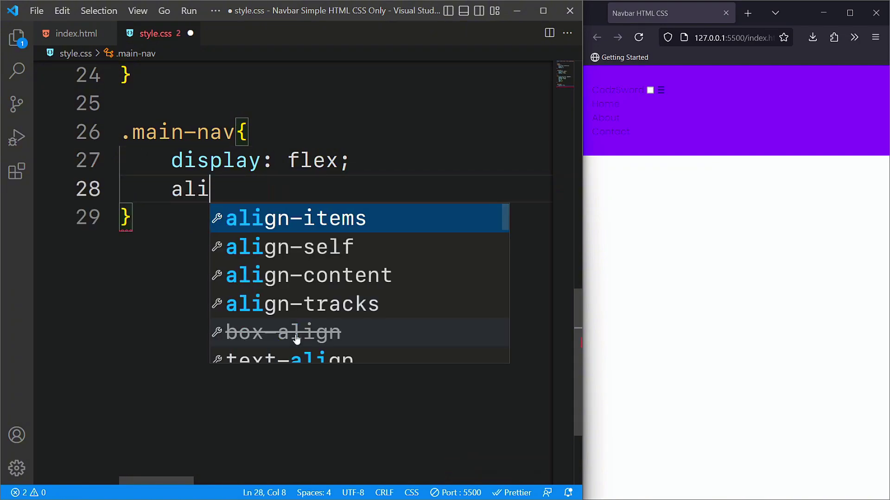
pyautogui.press('Return')
pyautogui.write('ce;')
pyautogui.press('Return')
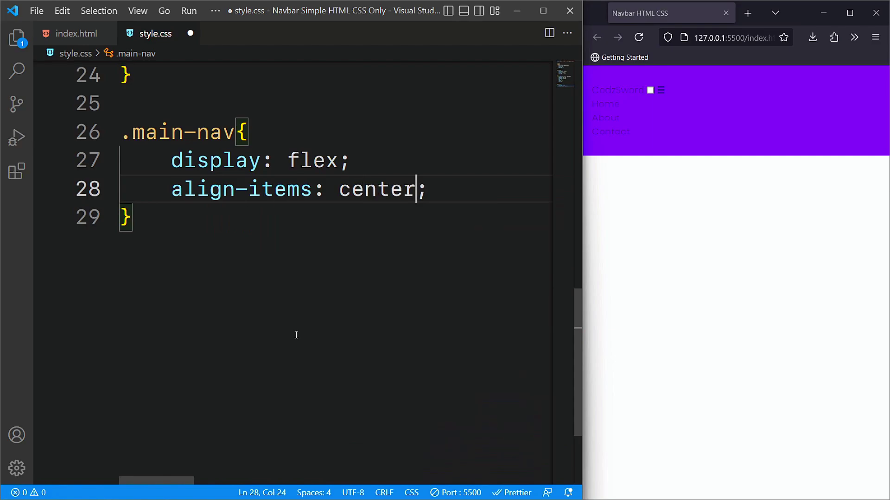
pyautogui.press('Right')
# Add justify-content: space-between to .main-nav and save
pyautogui.press('Return')
pyautogui.write('jus')
pyautogui.press('Return')
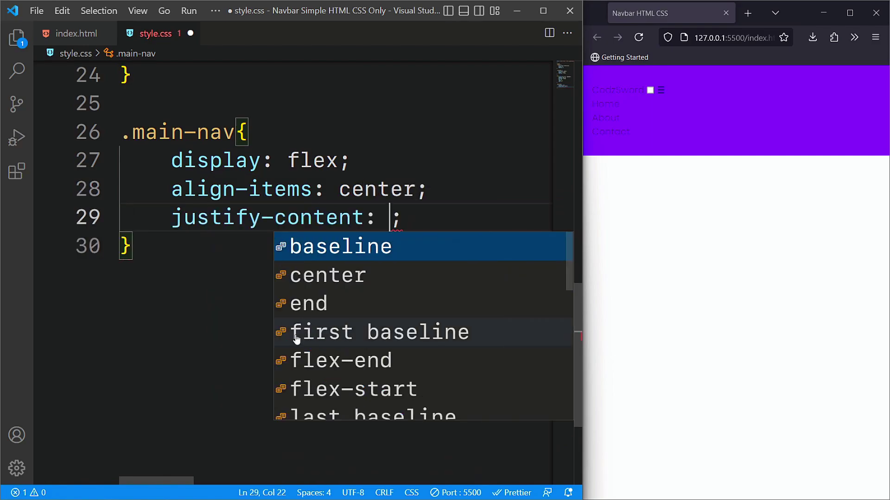
pyautogui.write('space')
pyautogui.press('Down')
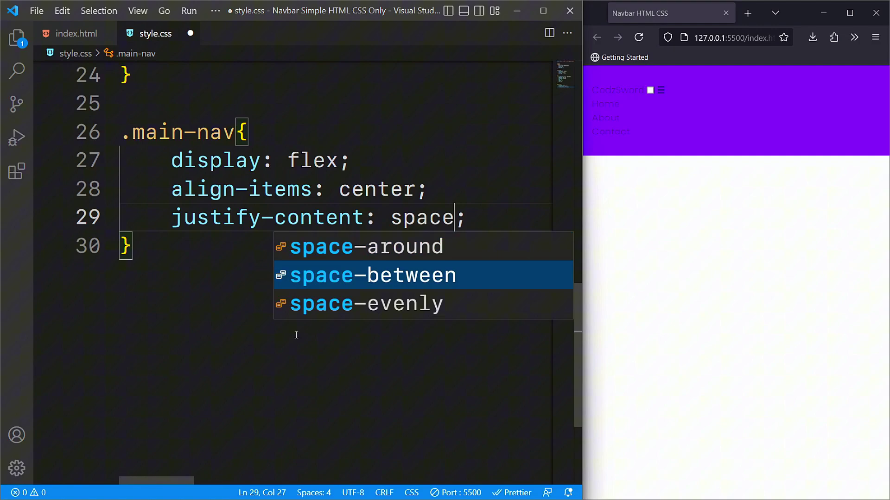
pyautogui.press('Return')
pyautogui.hotkey('ctrl', 's')
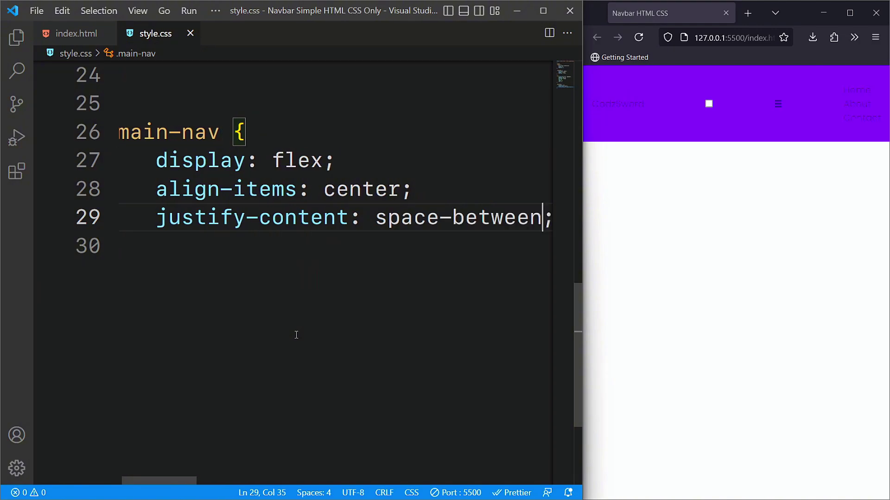
pyautogui.press('Down')
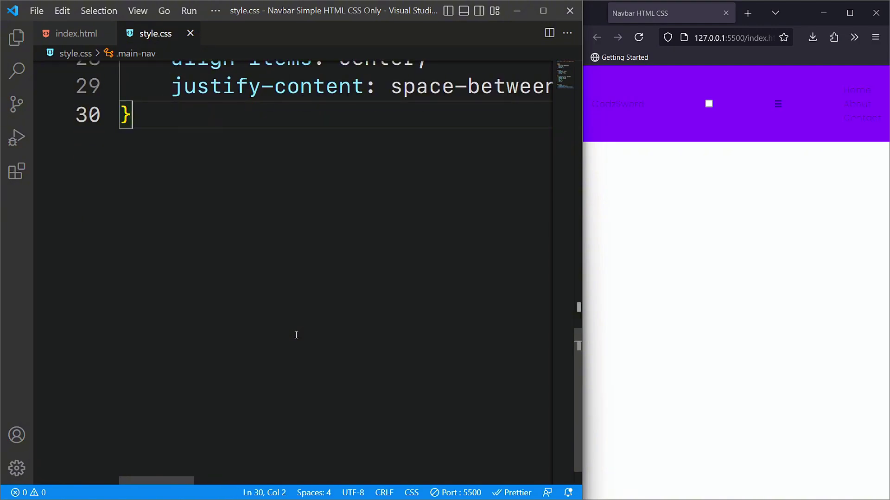
pyautogui.press('Return')
pyautogui.press('Return')
pyautogui.write('#')
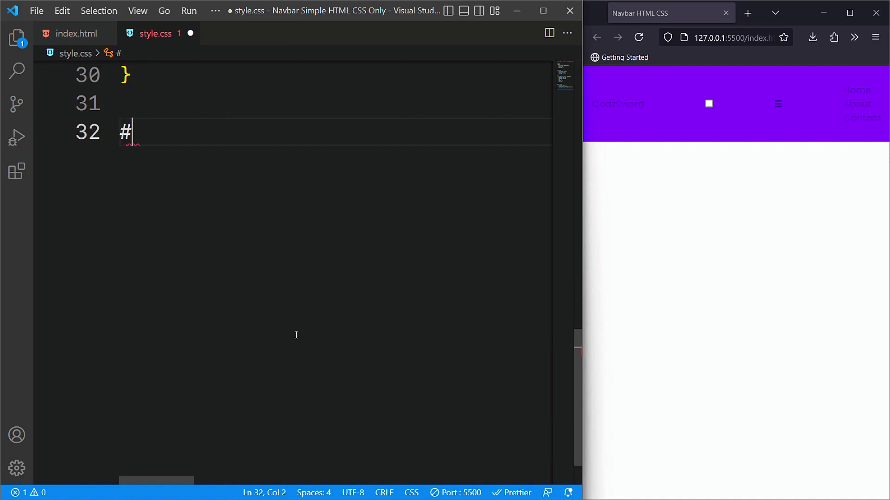
pyautogui.write('toggle-')
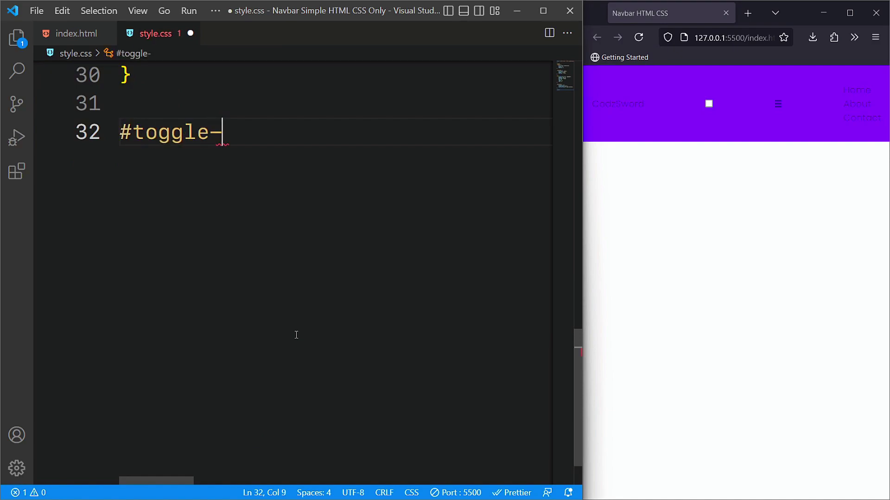
pyautogui.write('btn,')
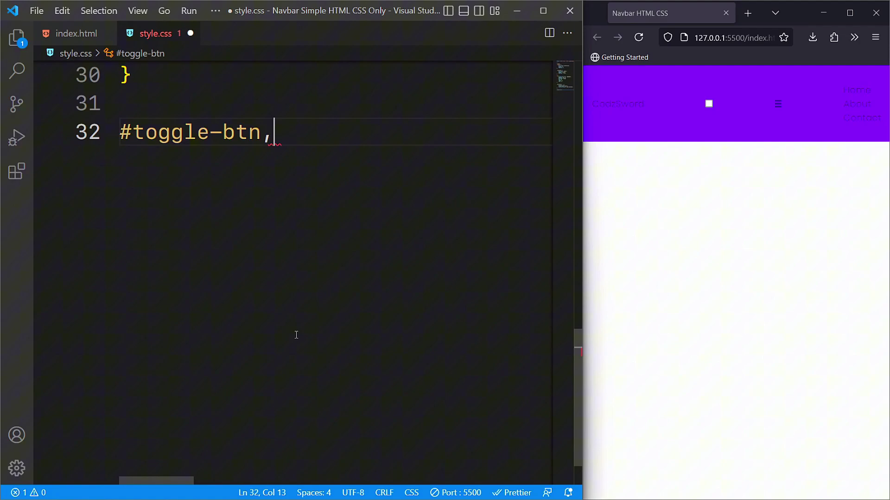
pyautogui.write('.togg')
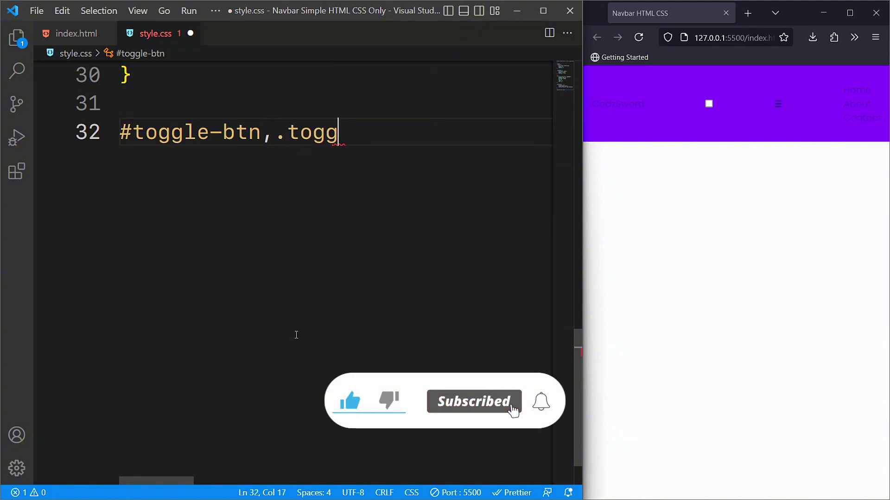
pyautogui.write('ler{')
# Add a #toggle-btn, .toggler rule with display: none and save
pyautogui.press('Return')
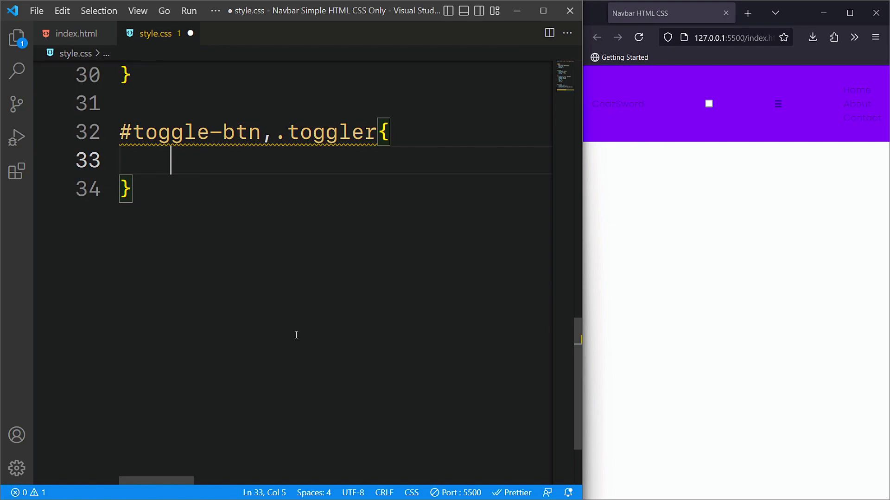
pyautogui.write('dis')
pyautogui.press('Return')
pyautogui.write('none;')
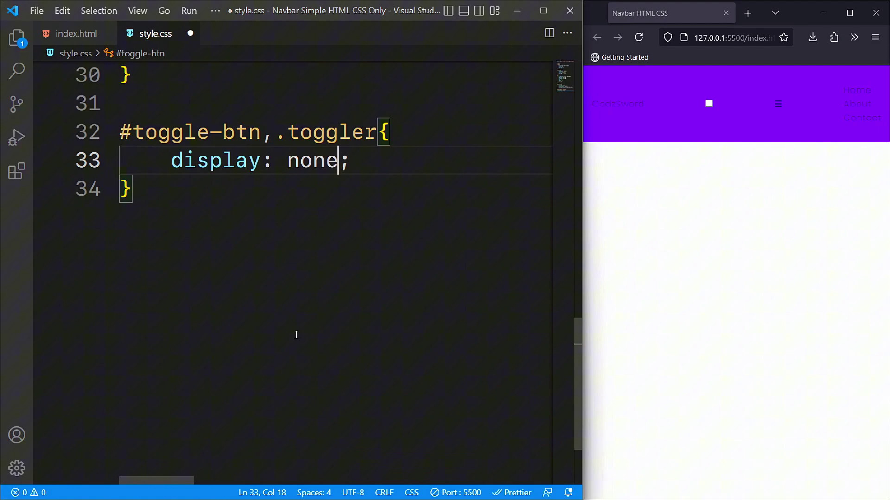
pyautogui.hotkey('ctrl', 's')
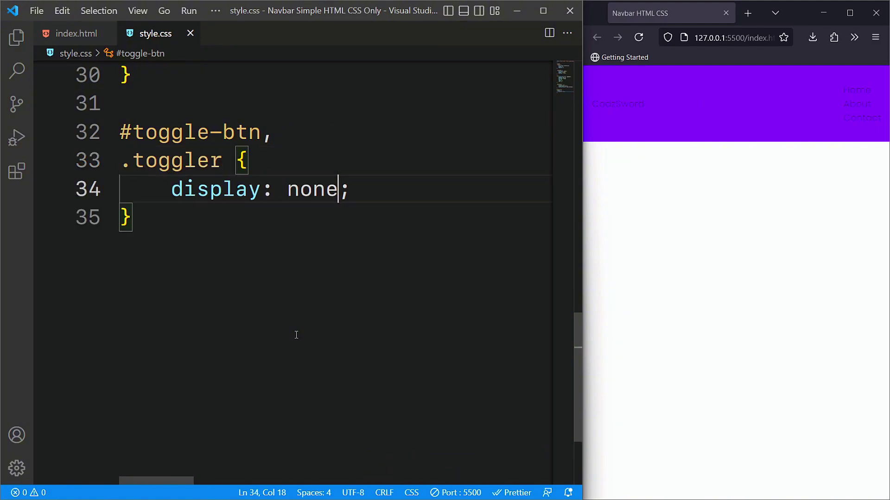
pyautogui.press('Down')
pyautogui.press('Return')
pyautogui.press('Return')
pyautogui.write('.log')
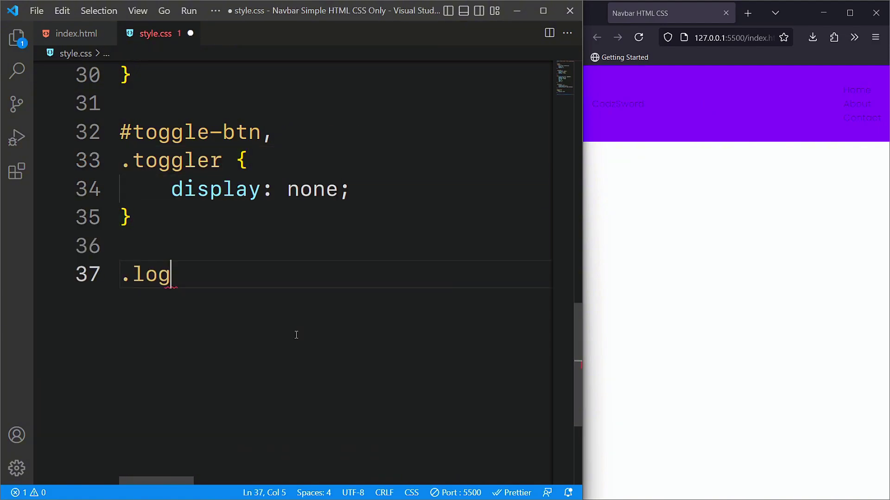
pyautogui.write('o{')
# Give .logo font-size 1.2rem, color #FFF and font-weight 800, then save
pyautogui.press('Return')
pyautogui.write('fon')
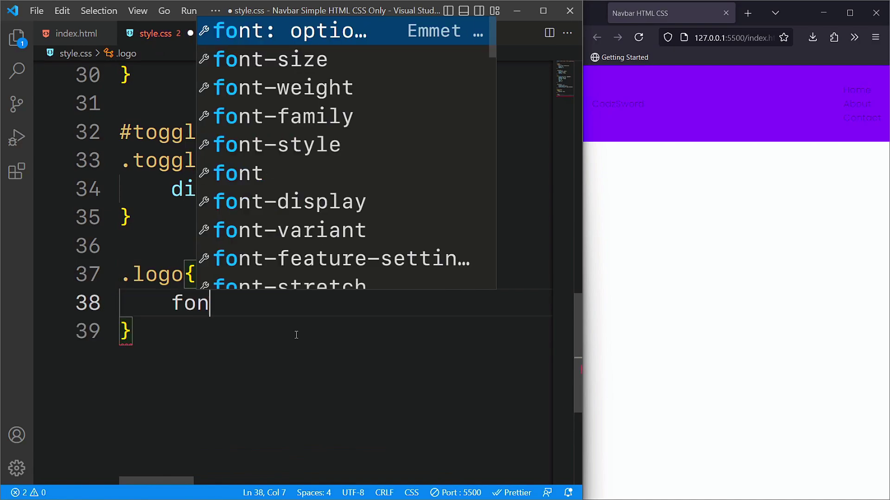
pyautogui.write('t-si')
pyautogui.press('Return')
pyautogui.write('1.2re')
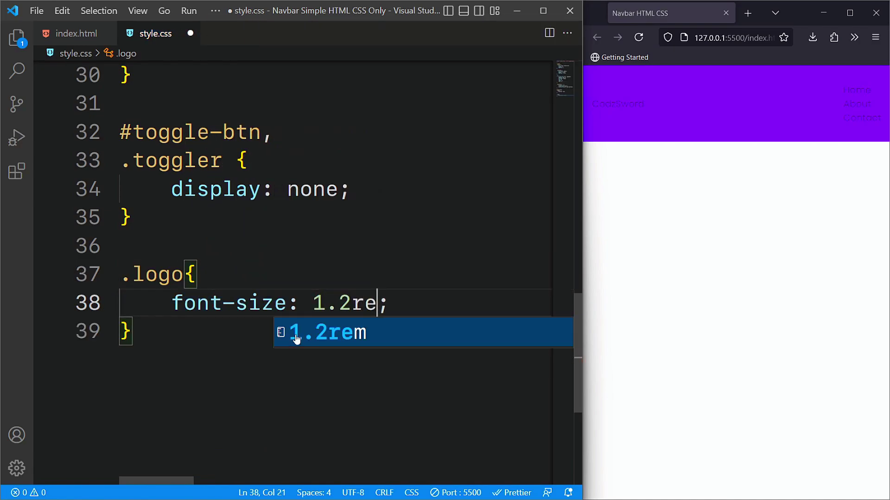
pyautogui.write('m')
pyautogui.press('End')
pyautogui.press('Return')
pyautogui.write('colo')
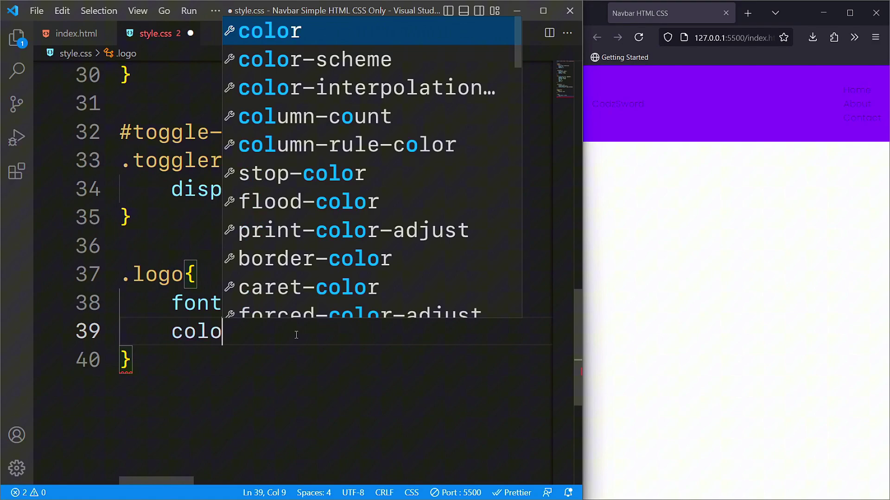
pyautogui.write('r')
pyautogui.press('Return')
pyautogui.write('#FFF;')
pyautogui.press('End')
pyautogui.press('Return')
pyautogui.write('f')
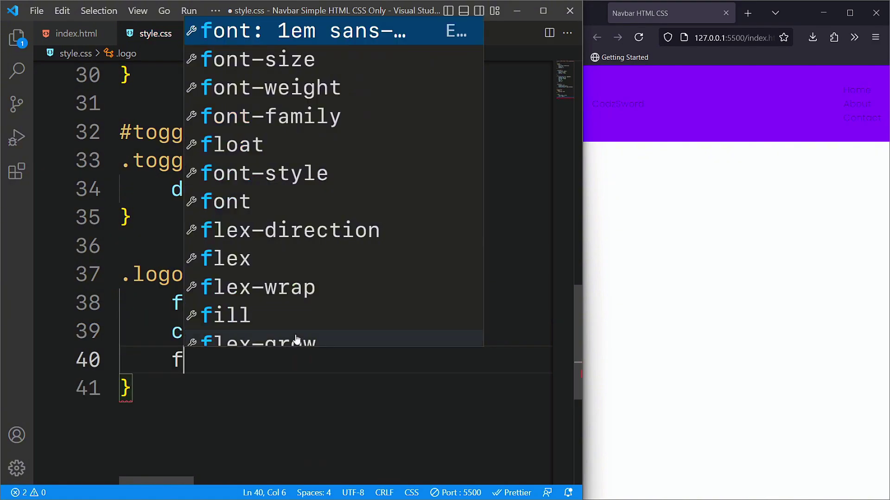
pyautogui.write('ont-w')
pyautogui.press('Return')
pyautogui.write('800;')
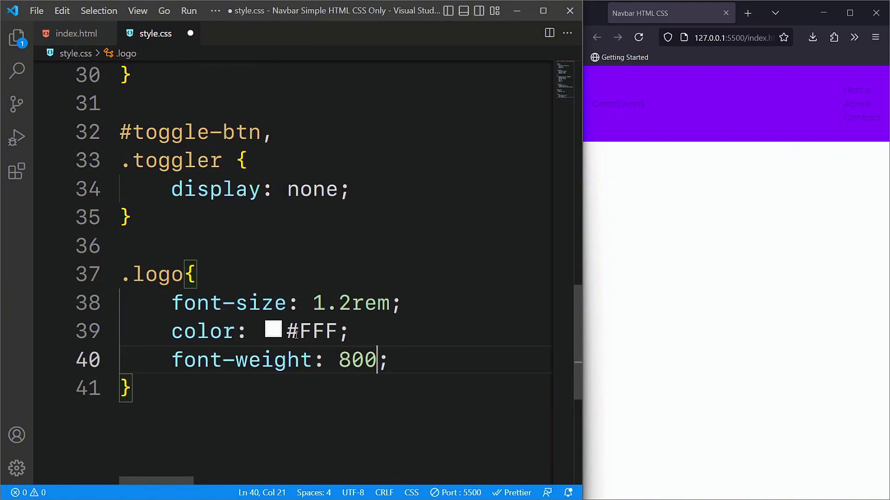
pyautogui.hotkey('ctrl', 's')
pyautogui.click(285, 421)
pyautogui.scroll(-1, 284, 421)
pyautogui.scroll(-2, 285, 420)
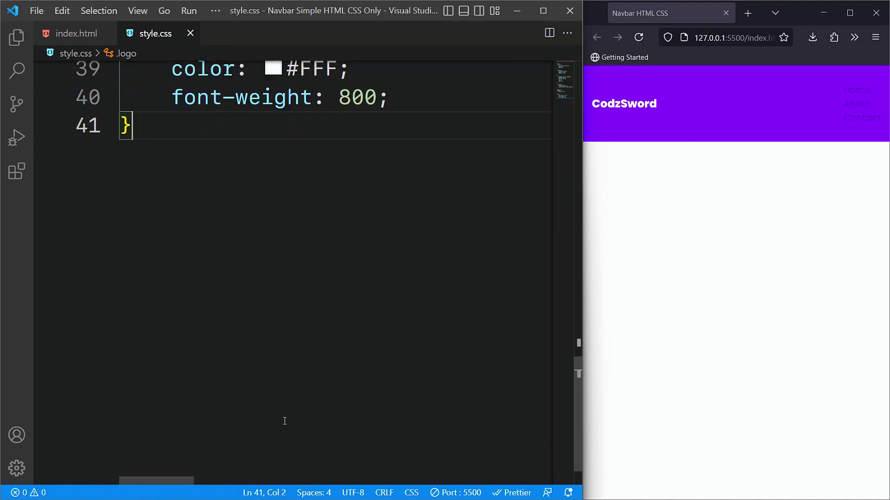
# Add a .navbar rule with margin-left: auto and display: flex, then save
pyautogui.press('Return')
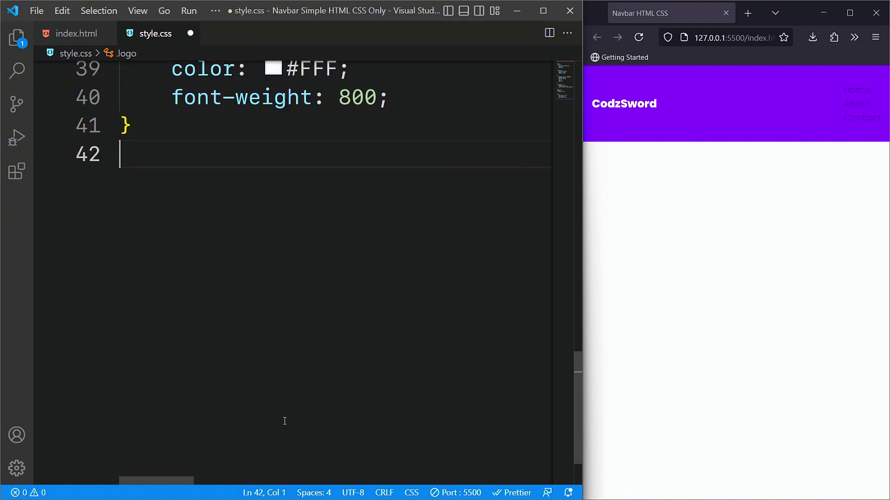
pyautogui.press('Return')
pyautogui.write('.nav')
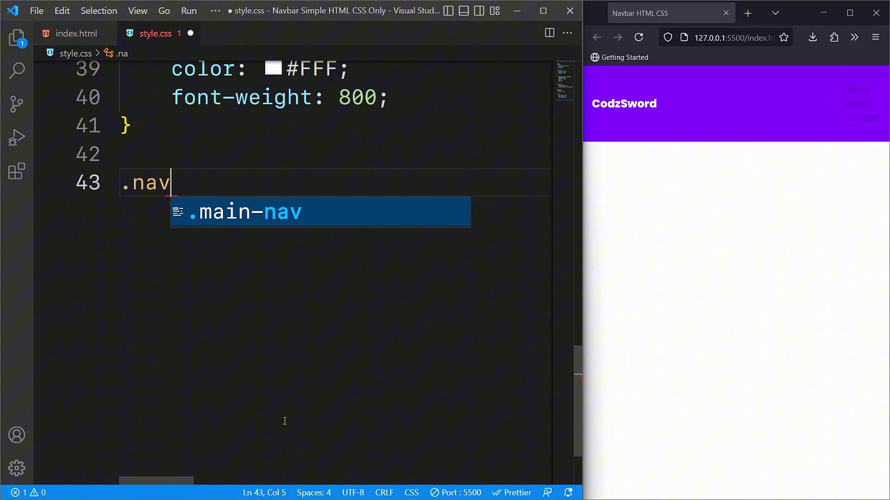
pyautogui.write('bar{')
pyautogui.press('Return')
pyautogui.write('margi')
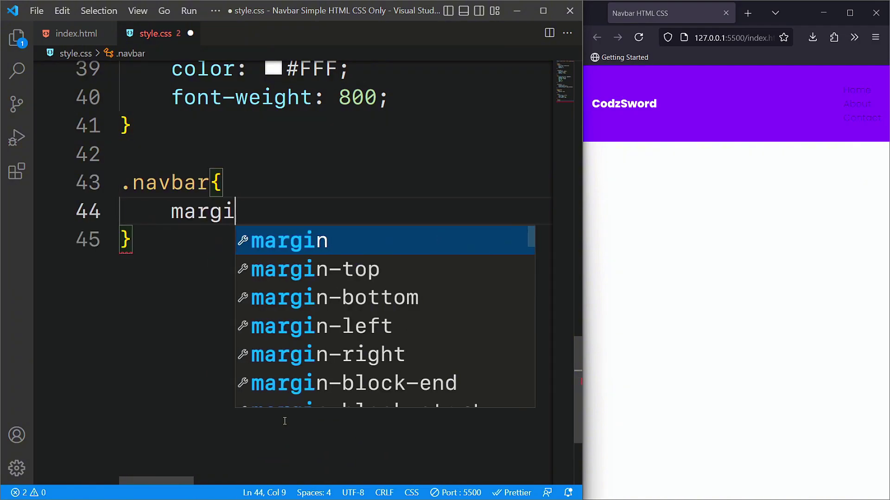
pyautogui.write('n-le')
pyautogui.press('Return')
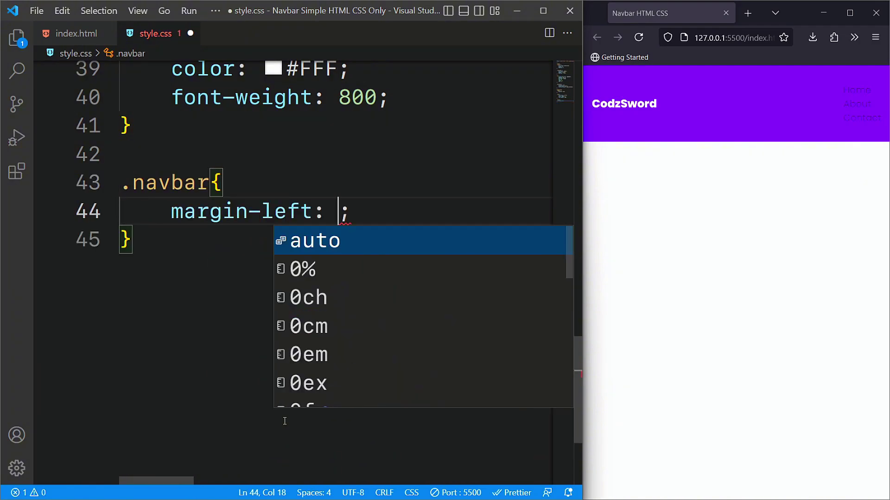
pyautogui.write('aut')
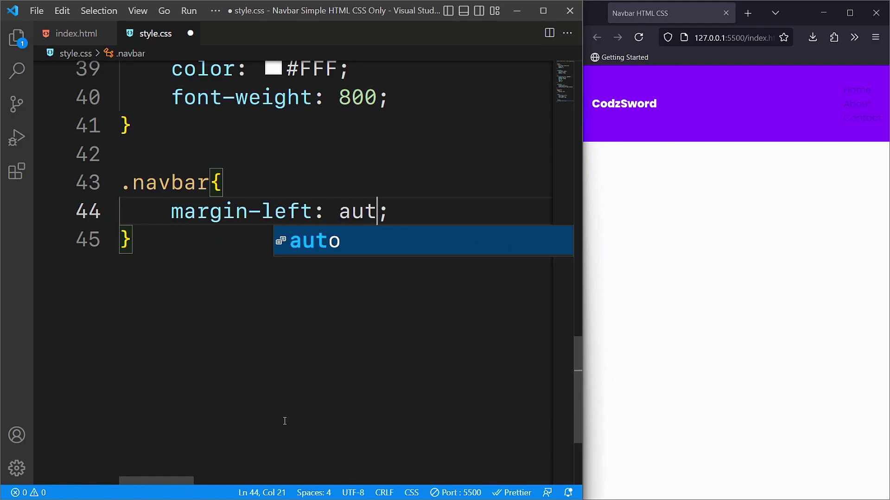
pyautogui.press('Return')
pyautogui.press('Right')
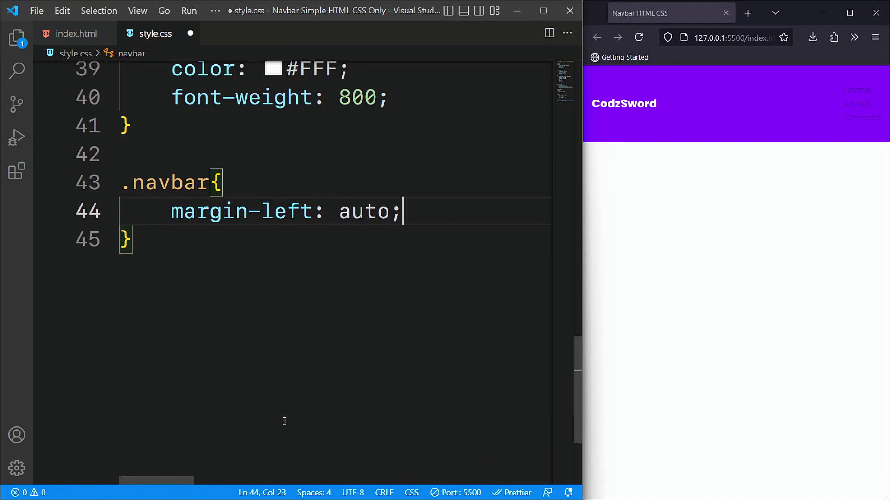
pyautogui.press('Return')
pyautogui.write('dis')
pyautogui.press('Return')
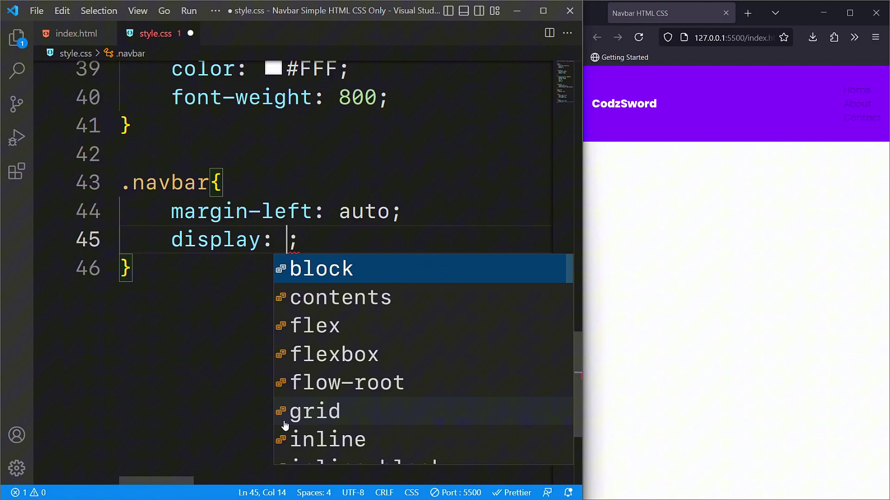
pyautogui.write('fle')
pyautogui.press('Return')
pyautogui.hotkey('ctrl', 's')
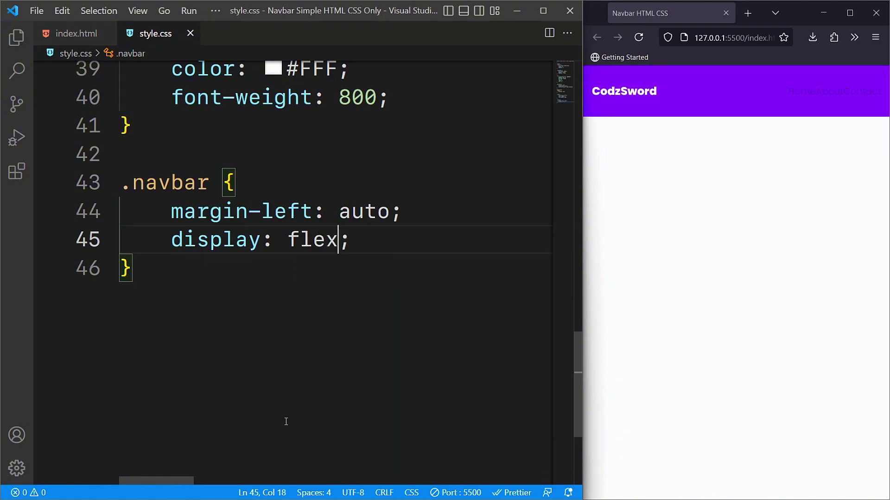
pyautogui.press('Down')
pyautogui.scroll(-2, 288, 421)
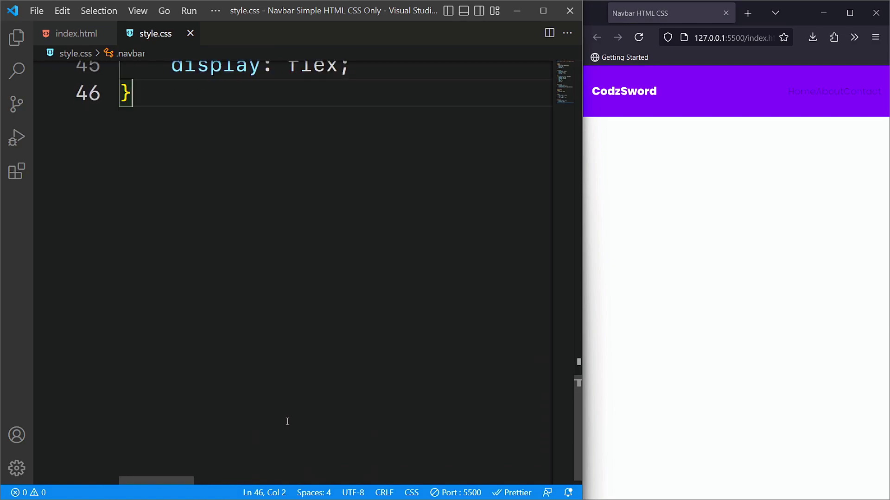
# Give .nav-item a padding of 0 .5rem and save the stylesheet
pyautogui.press('Return')
pyautogui.press('Return')
pyautogui.write('.nav')
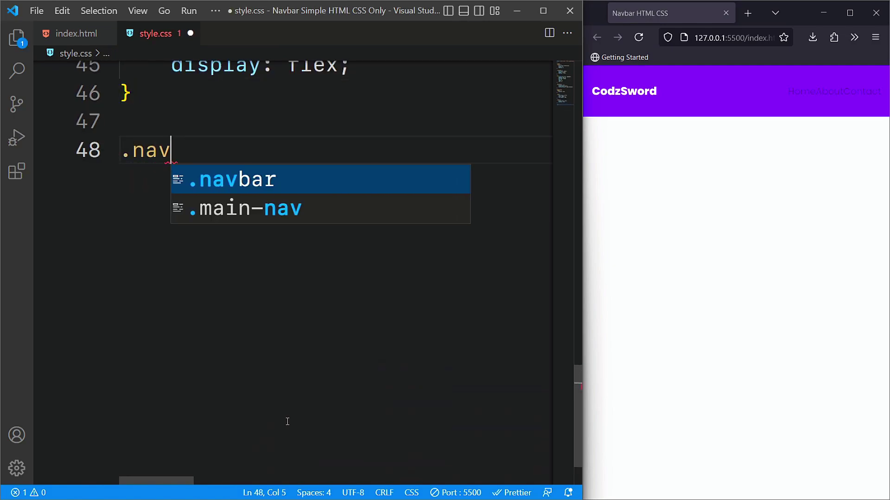
pyautogui.write('-item{')
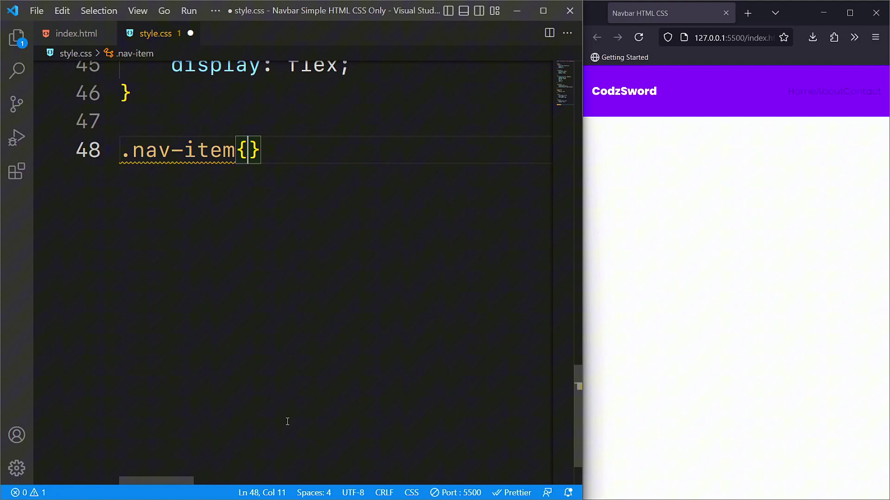
pyautogui.press('Return')
pyautogui.write('pad')
pyautogui.press('Return')
pyautogui.write('0 ')
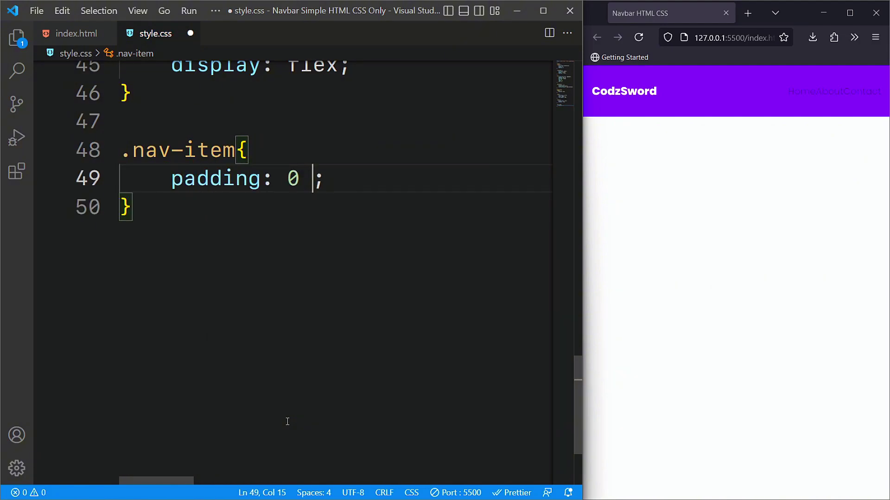
pyautogui.write('.5rem')
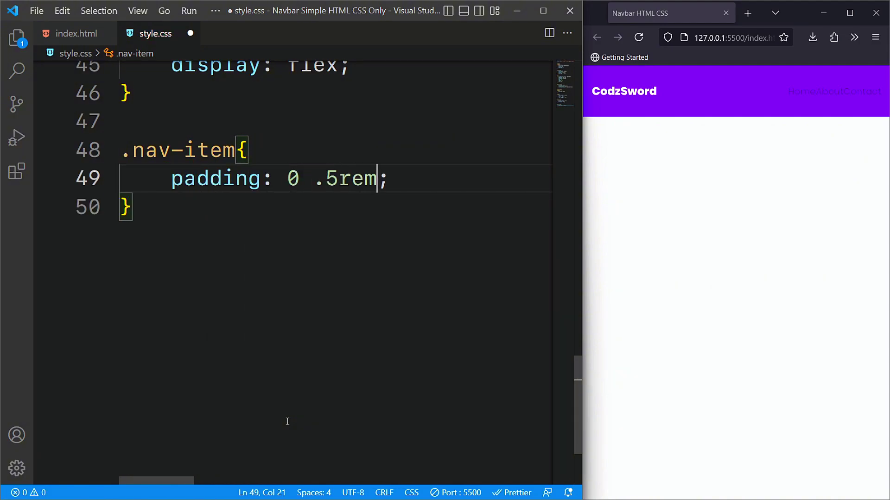
pyautogui.hotkey('ctrl', 's')
# Add a .nav-link rule with position relative, color #FFF and font-weight 600, then save
pyautogui.press('Down')
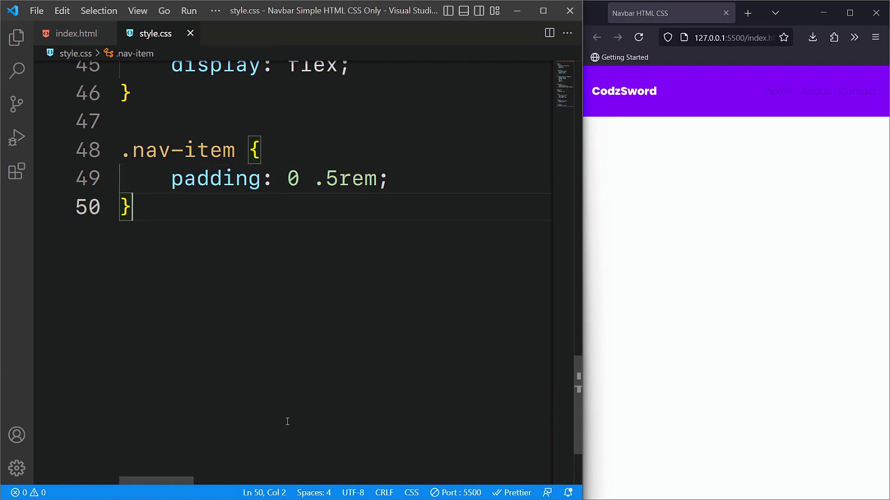
pyautogui.scroll(-2, 287, 421)
pyautogui.press('Return')
pyautogui.press('Return')
pyautogui.write('.na')
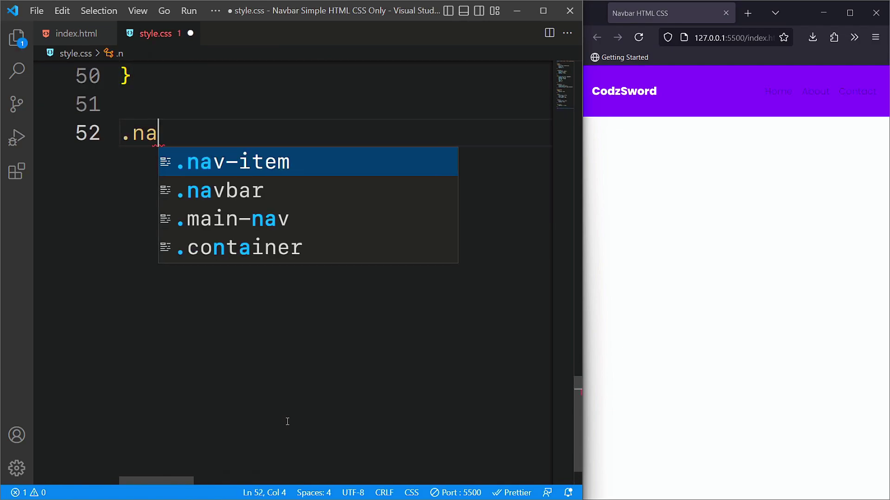
pyautogui.write('v-link{')
pyautogui.press('Return')
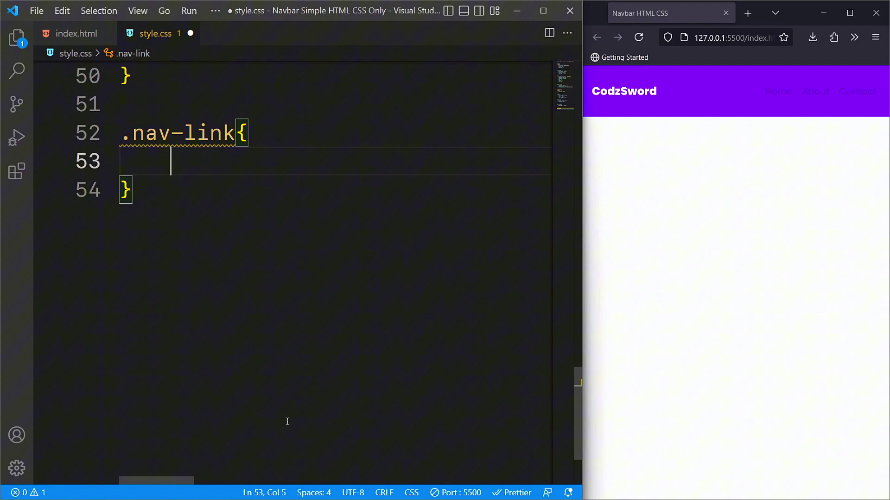
pyautogui.write('po')
pyautogui.press('Return')
pyautogui.press('Tab')
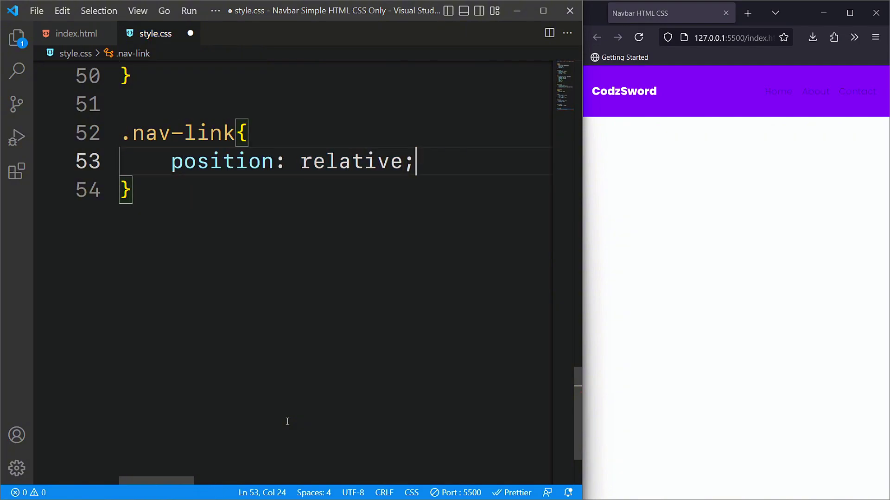
pyautogui.press('Return')
pyautogui.write('co')
pyautogui.press('Return')
pyautogui.write('#FFF')
pyautogui.press('End')
pyautogui.press('Return')
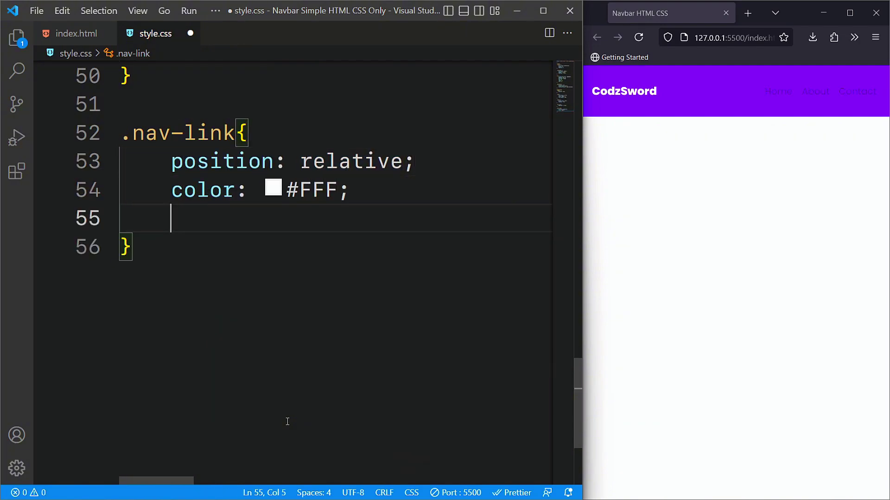
pyautogui.write('font-we')
pyautogui.press('Return')
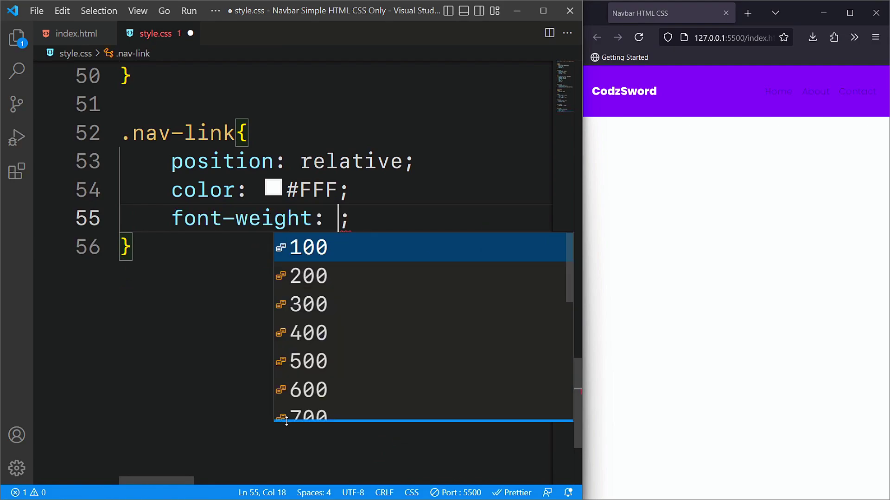
pyautogui.write('600')
pyautogui.press('End')
pyautogui.hotkey('ctrl', 's')
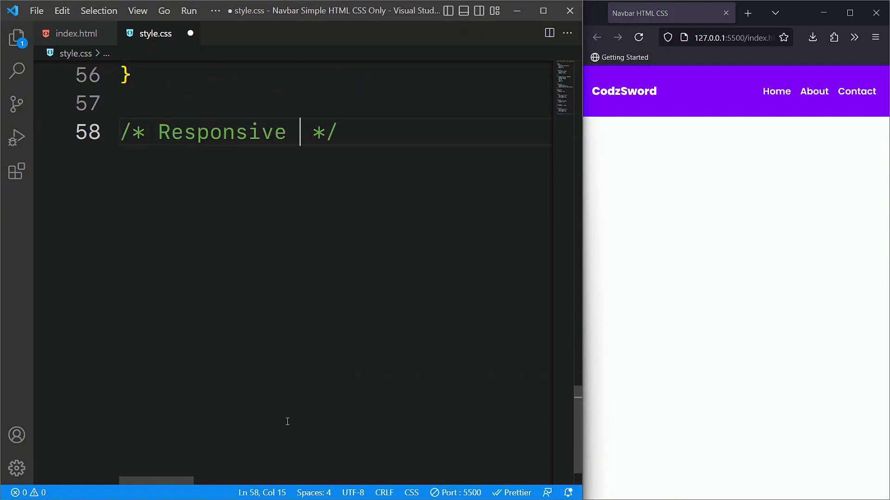
pyautogui.write('Design')
pyautogui.press('End')
pyautogui.press('Return')
pyautogui.press('Return')
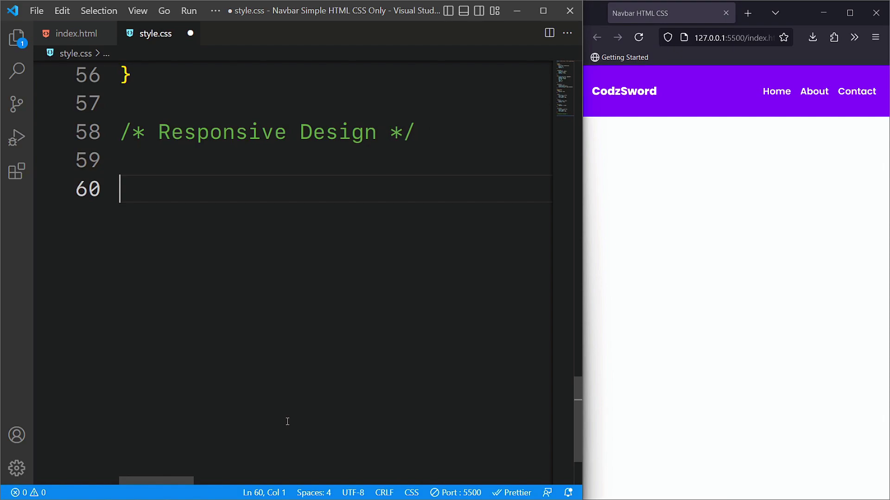
pyautogui.write('@media ')
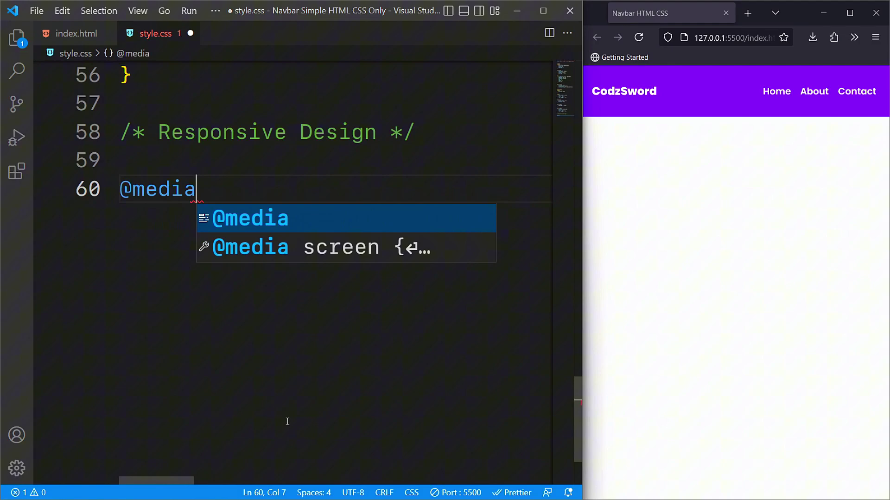
pyautogui.write('(max')
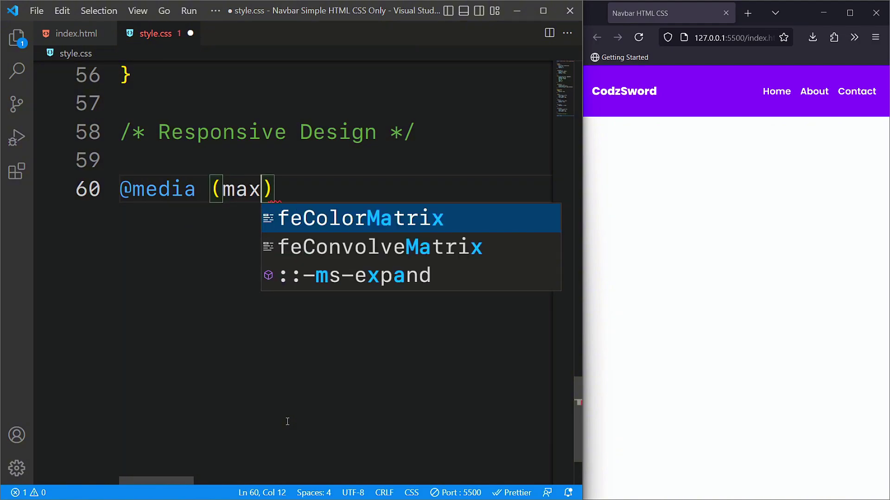
pyautogui.write('-width')
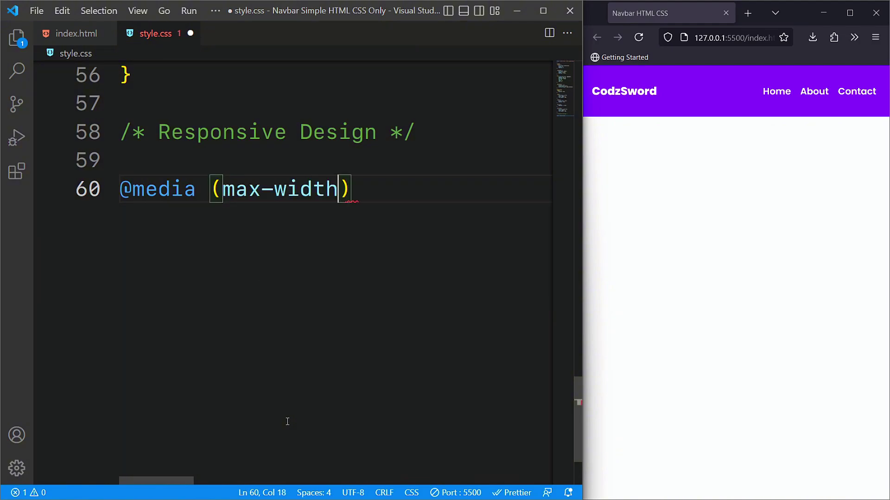
pyautogui.write(':76')
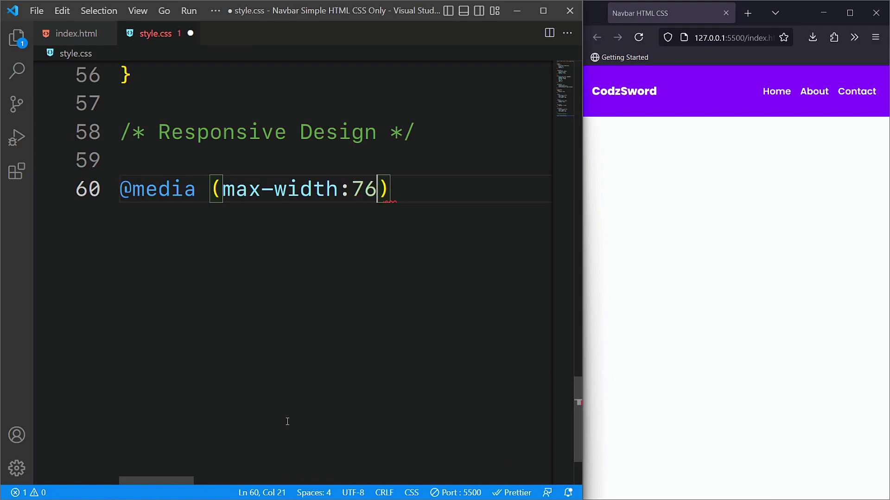
pyautogui.write('8px')
pyautogui.press('Right')
pyautogui.write('{')
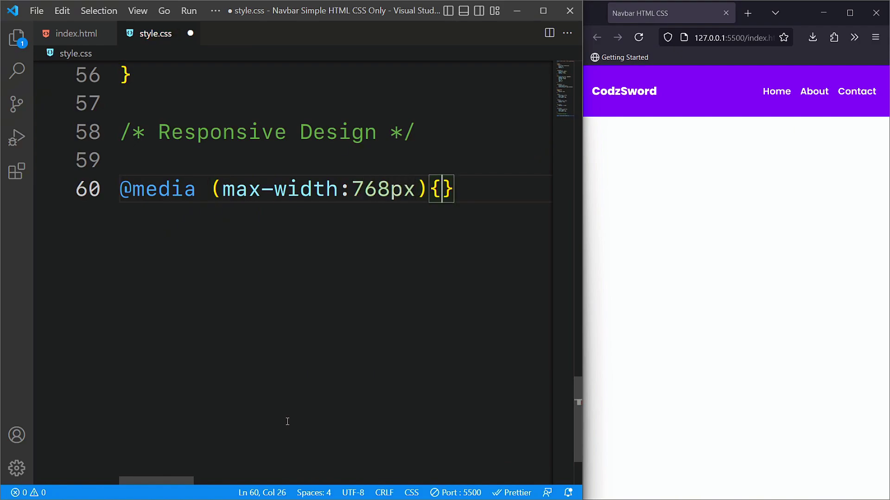
pyautogui.press('Return')
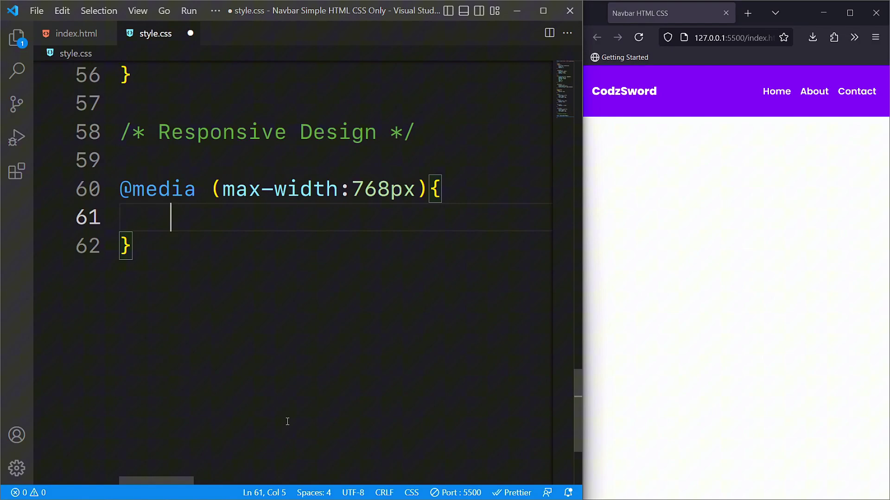
pyautogui.press('Return')
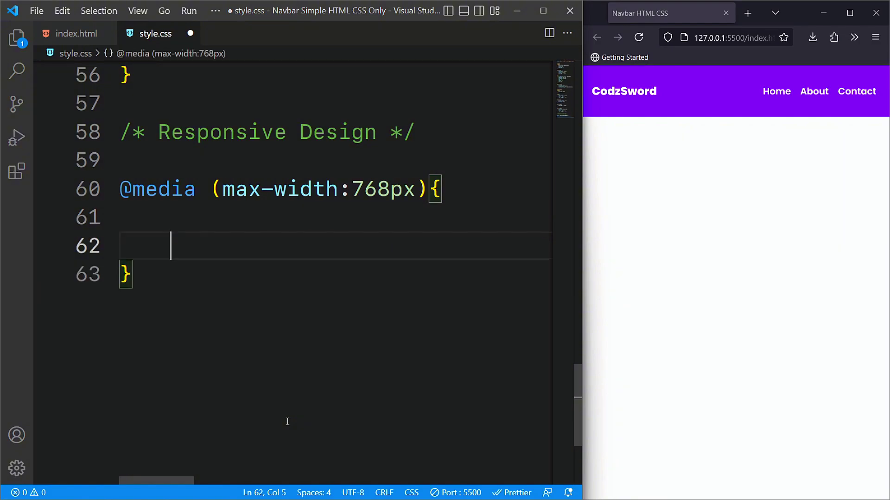
pyautogui.write('.navbar')
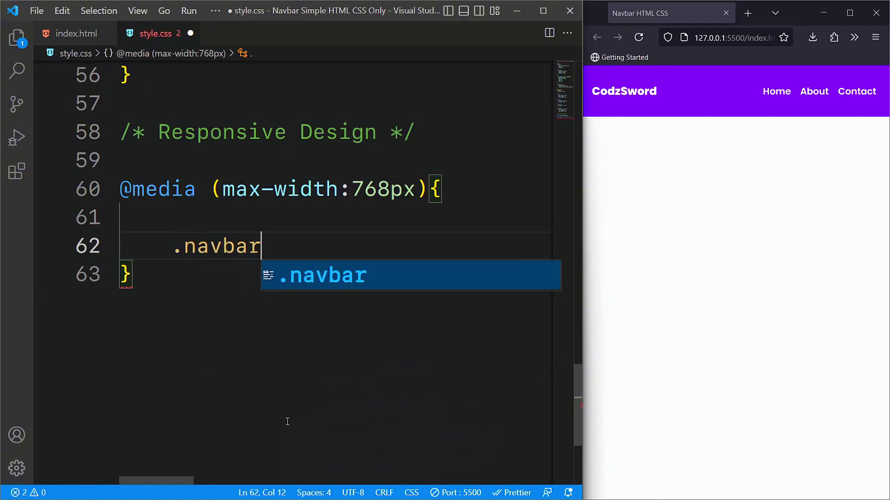
pyautogui.write('{')
# In the mobile .navbar rule, set position fixed, width 100%, left 0 and top 105px
pyautogui.press('Return')
pyautogui.scroll(-2, 288, 421)
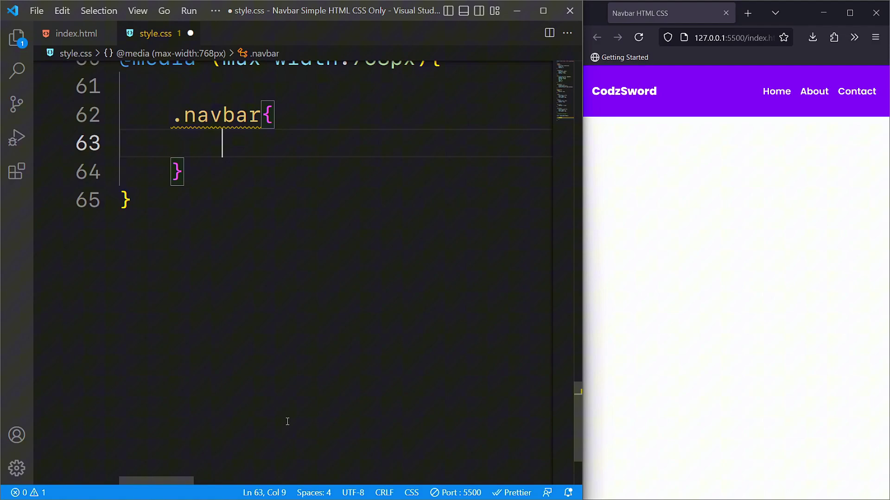
pyautogui.write('po')
pyautogui.press('Down')
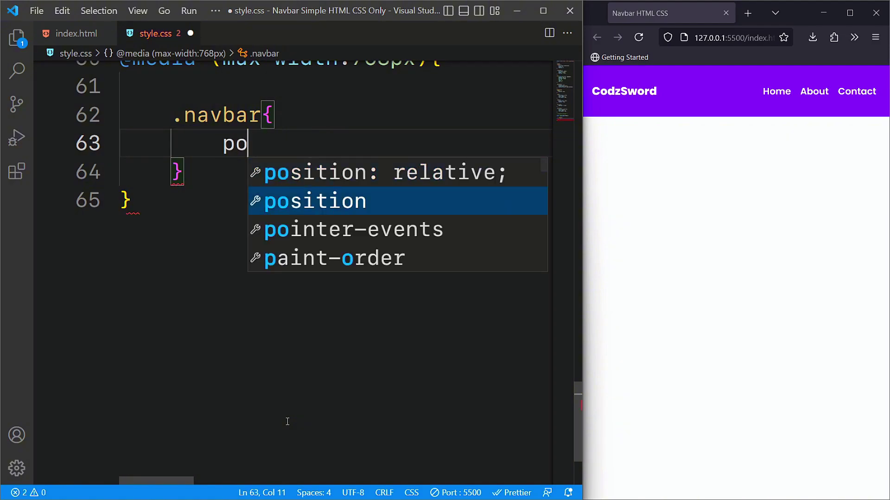
pyautogui.press('Return')
pyautogui.press('Down')
pyautogui.press('Return')
pyautogui.press('End')
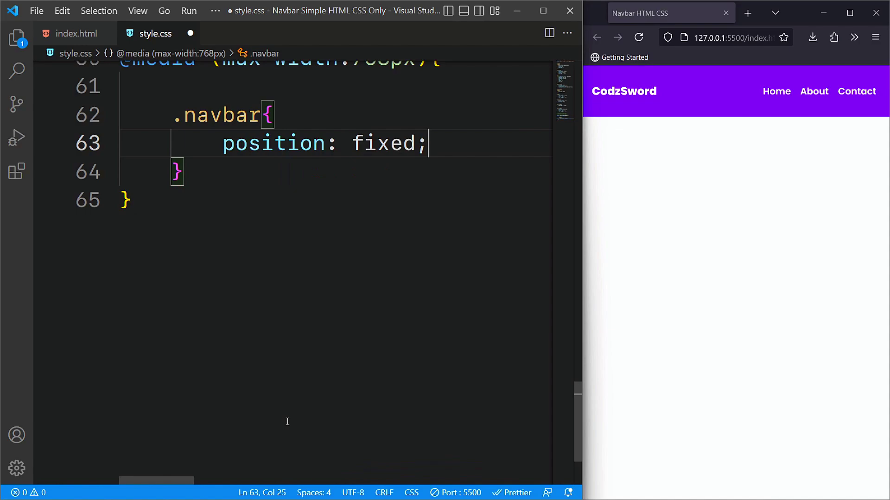
pyautogui.press('Return')
pyautogui.write('wi')
pyautogui.press('Return')
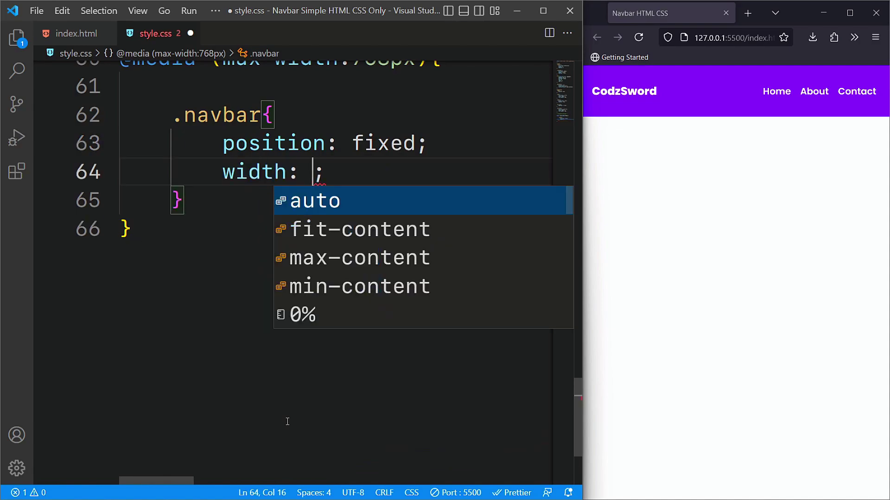
pyautogui.write('100%')
pyautogui.press('End')
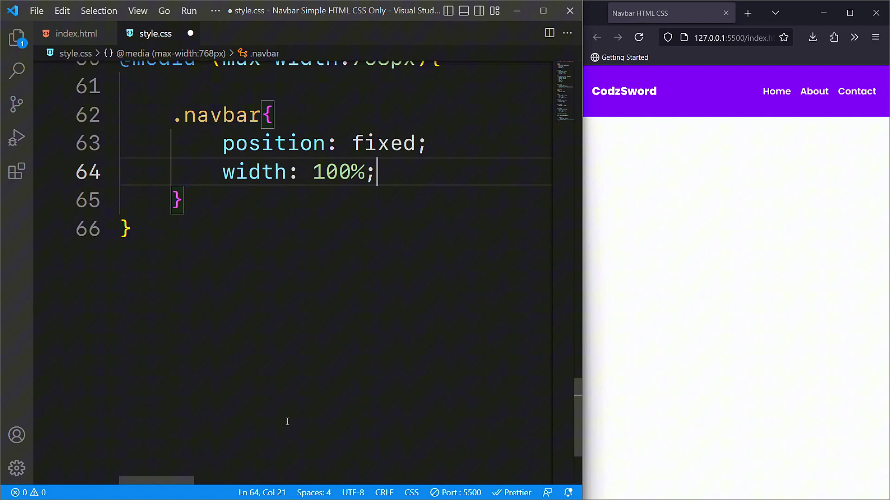
pyautogui.press('Return')
pyautogui.write('le')
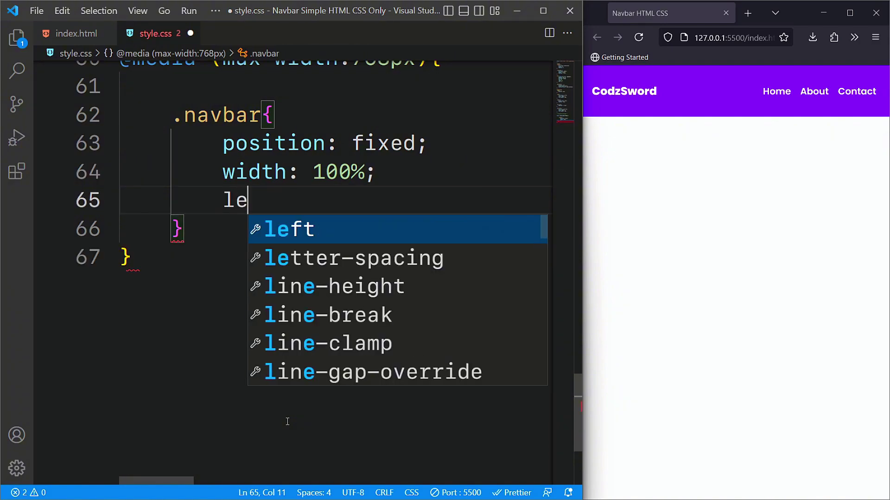
pyautogui.press('Return')
pyautogui.write('0;')
pyautogui.press('End')
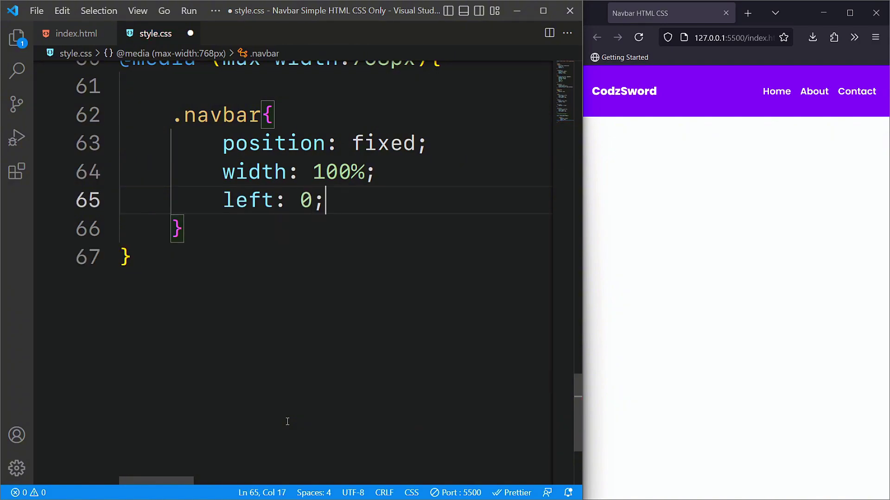
pyautogui.press('Return')
pyautogui.write('top')
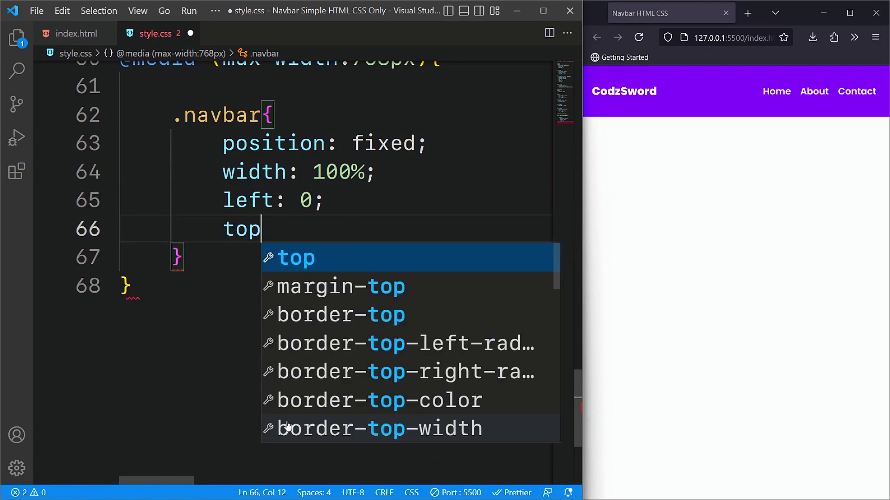
pyautogui.press('Return')
pyautogui.write('105px;')
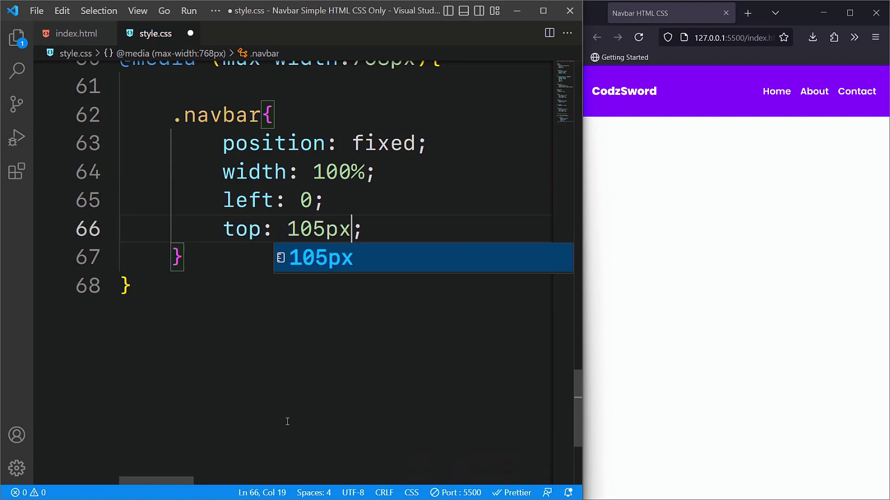
pyautogui.press('End')
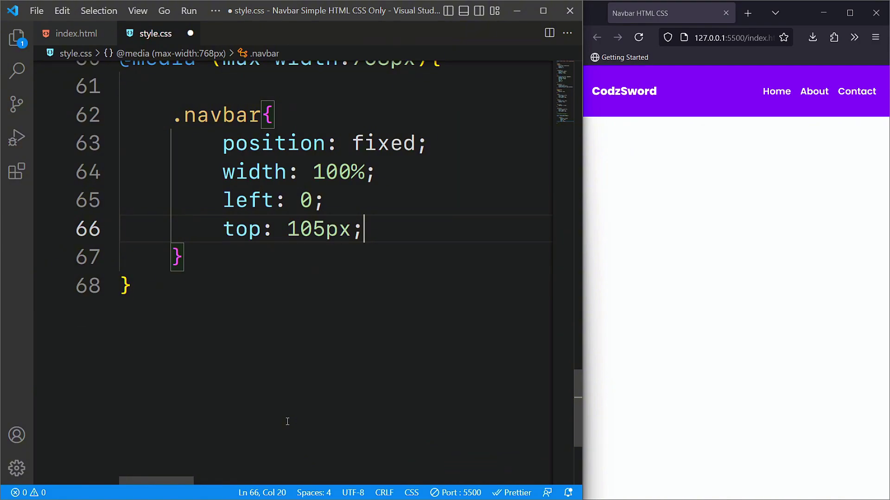
# Make the mobile navbar a flex column with justify-content and align-items center
pyautogui.press('Return')
pyautogui.write('flex-dire')
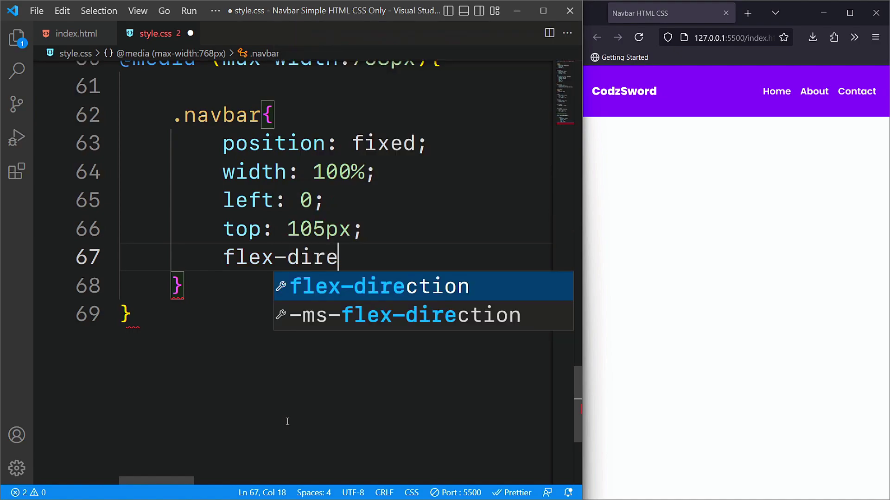
pyautogui.press('Return')
pyautogui.write('co;')
pyautogui.press('Return')
pyautogui.press('End')
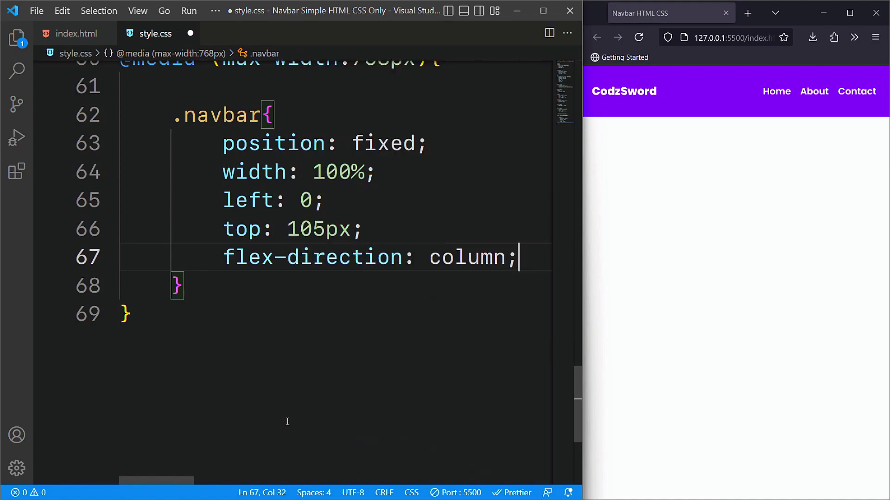
pyautogui.press('Return')
pyautogui.write('jus')
pyautogui.press('Return')
pyautogui.write('ce;')
pyautogui.press('Return')
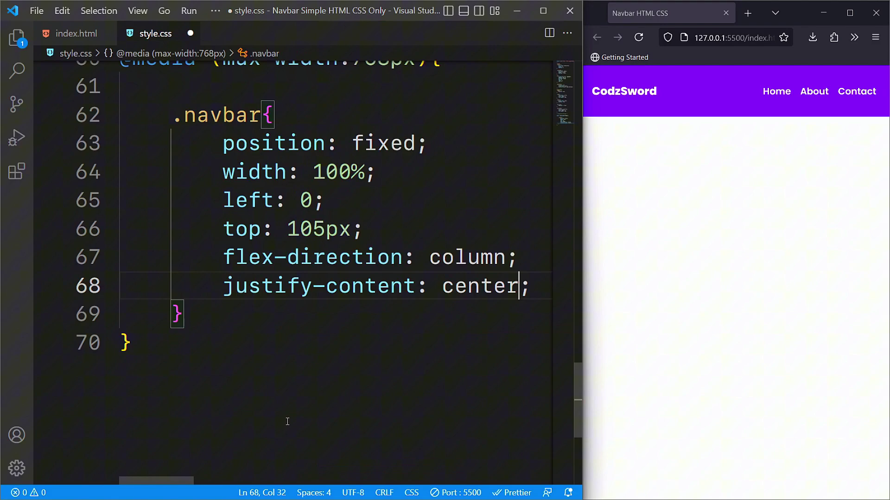
pyautogui.press('End')
pyautogui.press('Return')
pyautogui.write('alig')
pyautogui.press('Return')
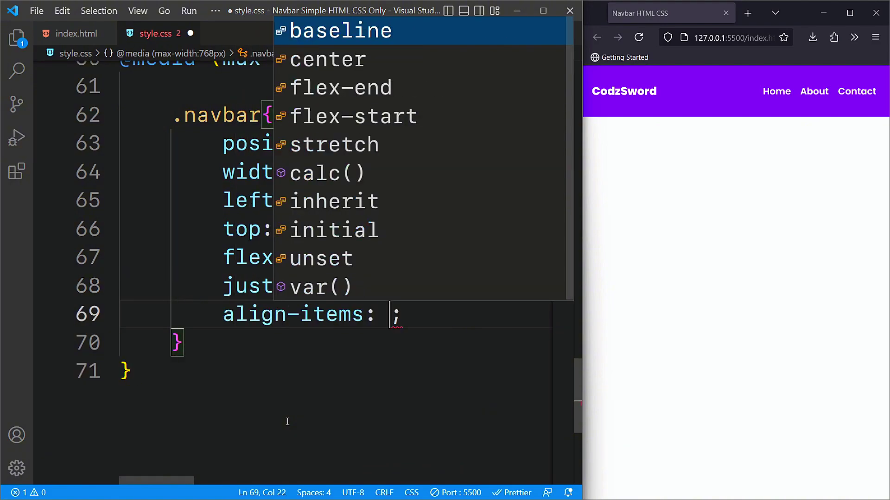
pyautogui.write('ce')
pyautogui.press('Return')
pyautogui.press('End')
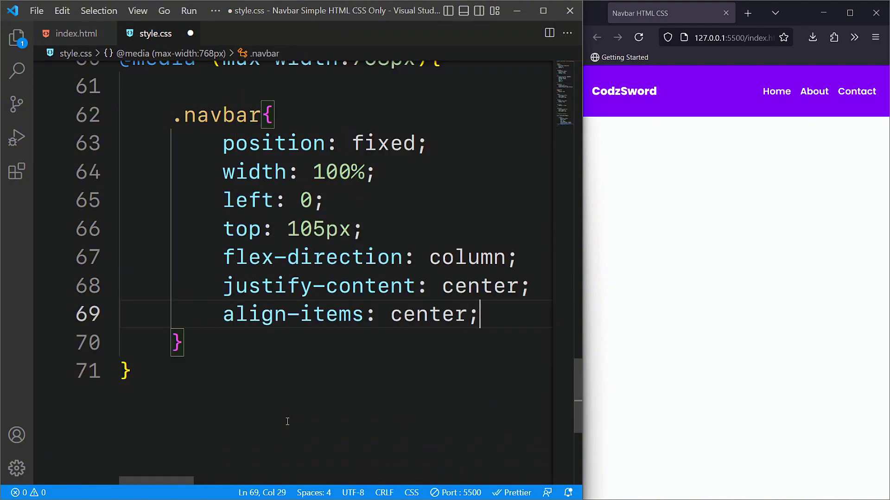
# Add background #000, height 0, opacity 0, visibility hidden and a 0.5s transition, then save
pyautogui.press('Return')
pyautogui.write('backgrou')
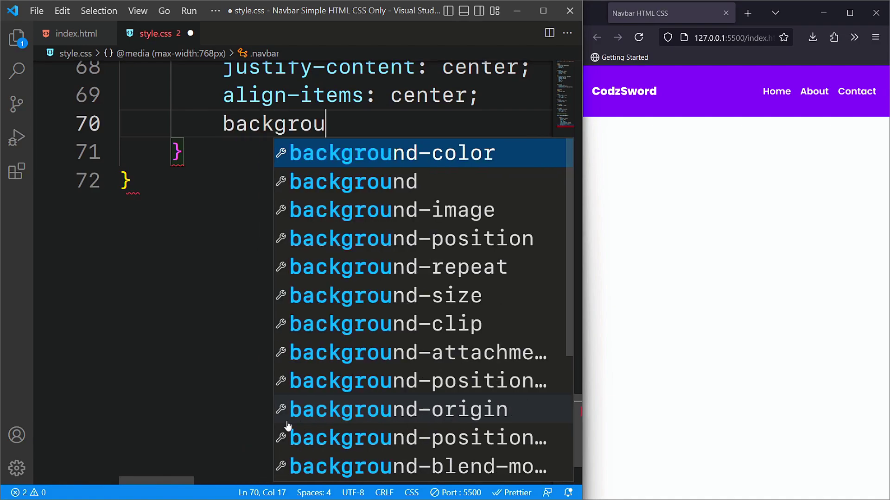
pyautogui.press('Return')
pyautogui.write('#000')
pyautogui.press('End')
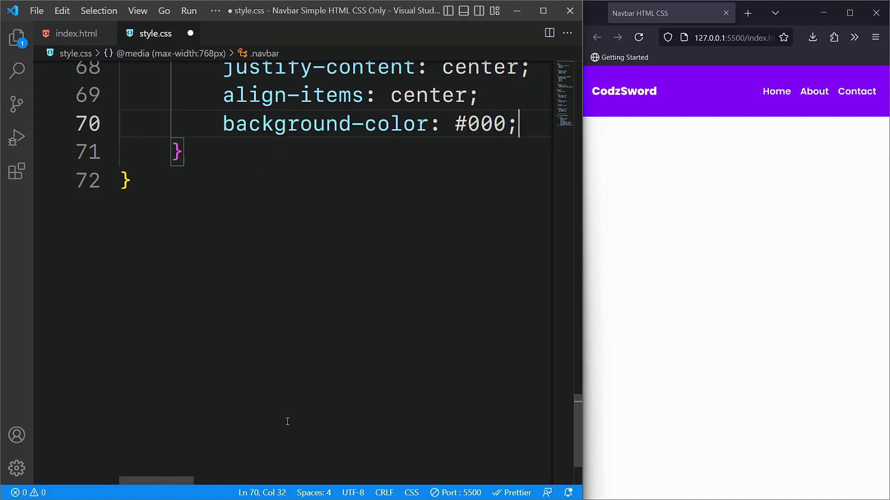
pyautogui.press('Return')
pyautogui.write('h')
pyautogui.press('Return')
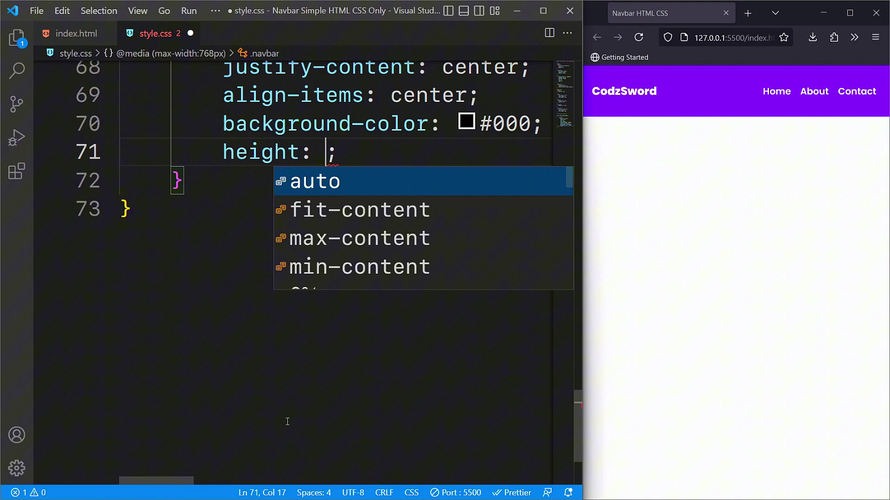
pyautogui.write('0')
pyautogui.press('End')
pyautogui.press('Return')
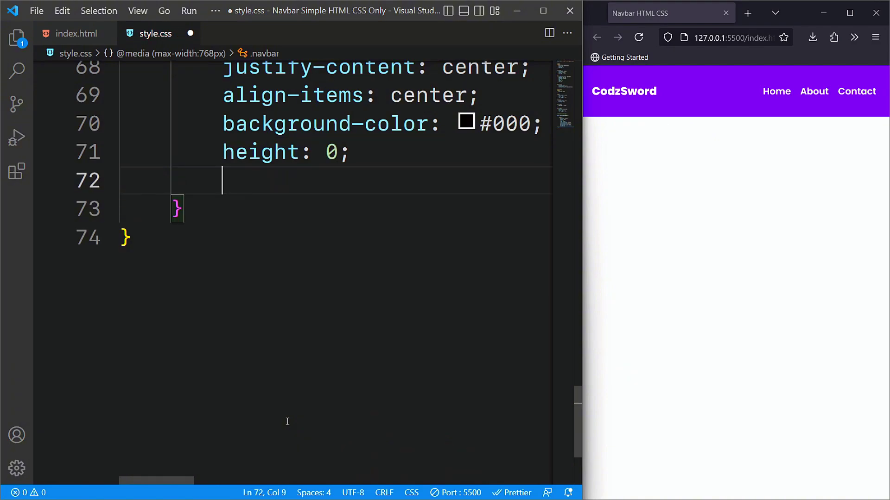
pyautogui.write('op')
pyautogui.press('Return')
pyautogui.write('0;')
pyautogui.press('End')
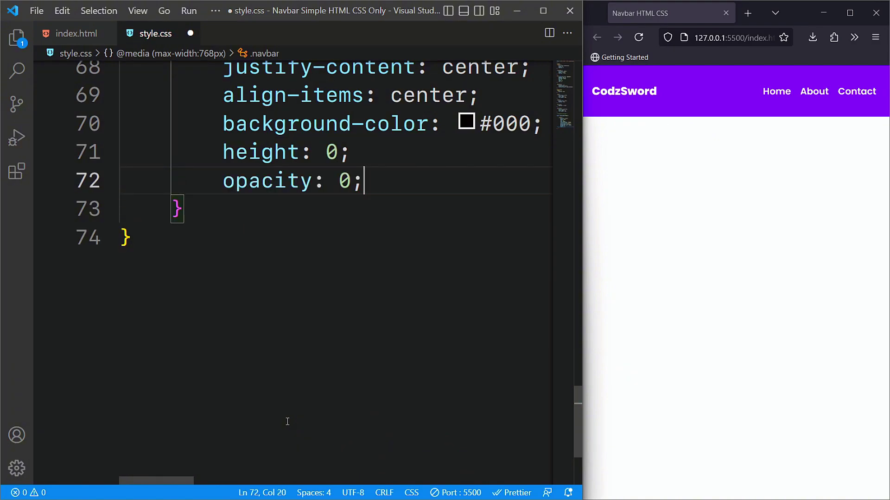
pyautogui.press('Return')
pyautogui.write('vis')
pyautogui.press('Return')
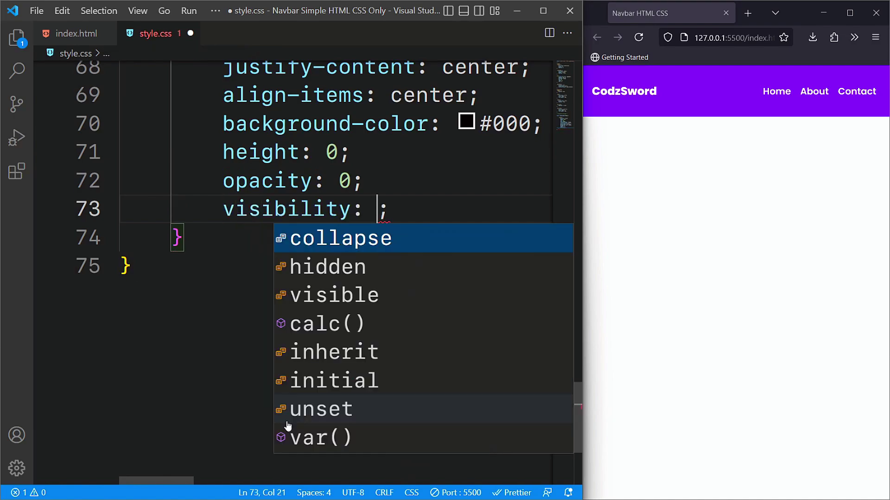
pyautogui.write('hi')
pyautogui.press('Return')
pyautogui.press('End')
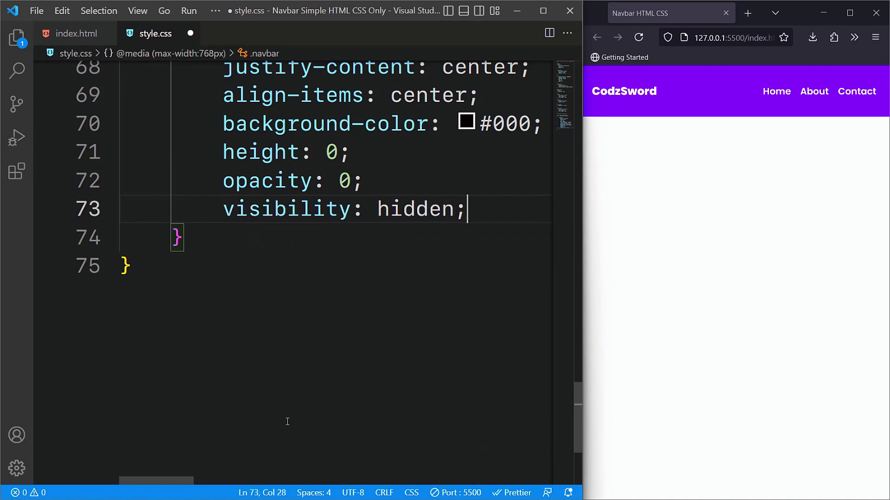
pyautogui.press('Return')
pyautogui.write('transitio')
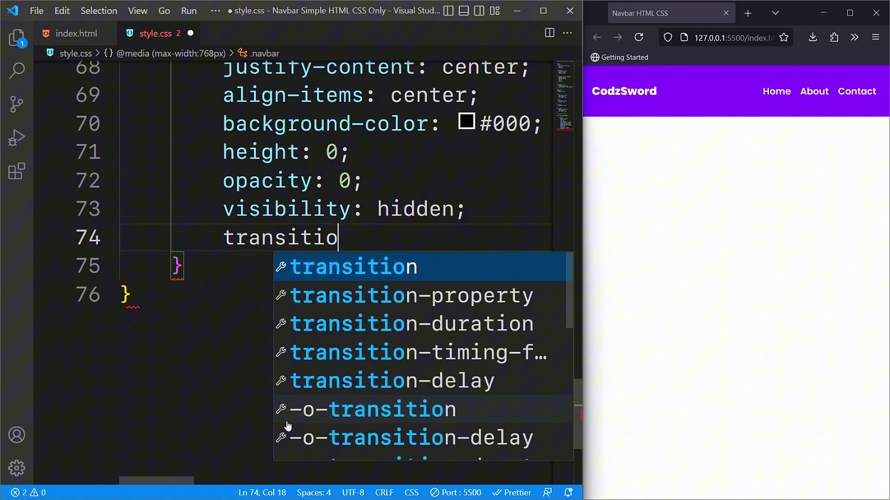
pyautogui.press('Return')
pyautogui.write('0.5s;')
pyautogui.press('Escape')
pyautogui.hotkey('ctrl', 's')
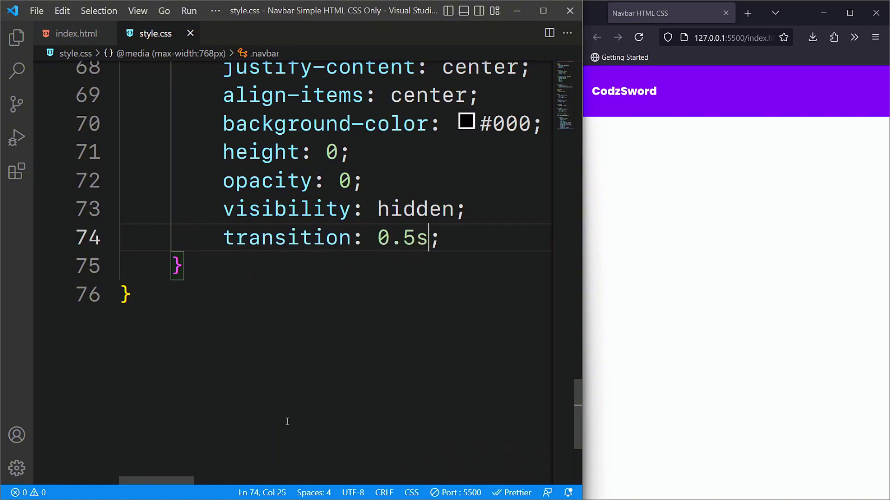
pyautogui.click(312, 265)
pyautogui.scroll(-1, 313, 266)
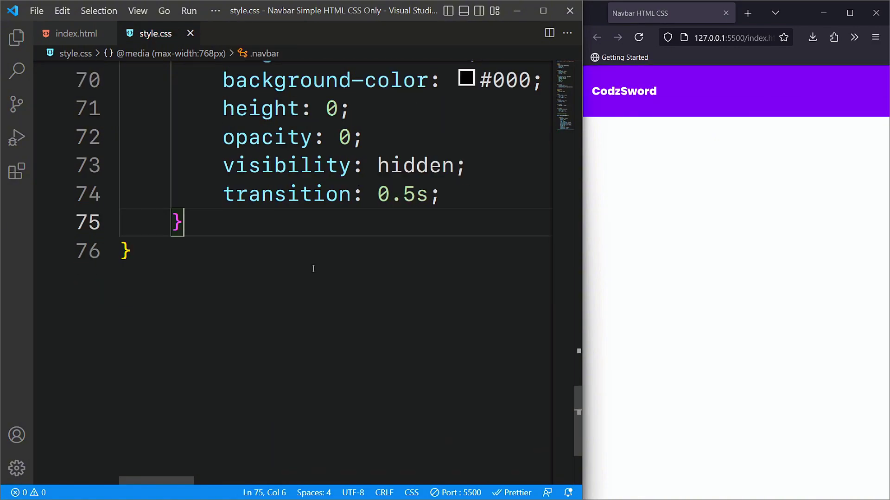
pyautogui.scroll(-2, 312, 265)
# Add a mobile .toggler rule with font-size 2rem, display block, cursor pointer and color #FFF; save
pyautogui.press('Return')
pyautogui.press('Return')
pyautogui.write('.toggl')
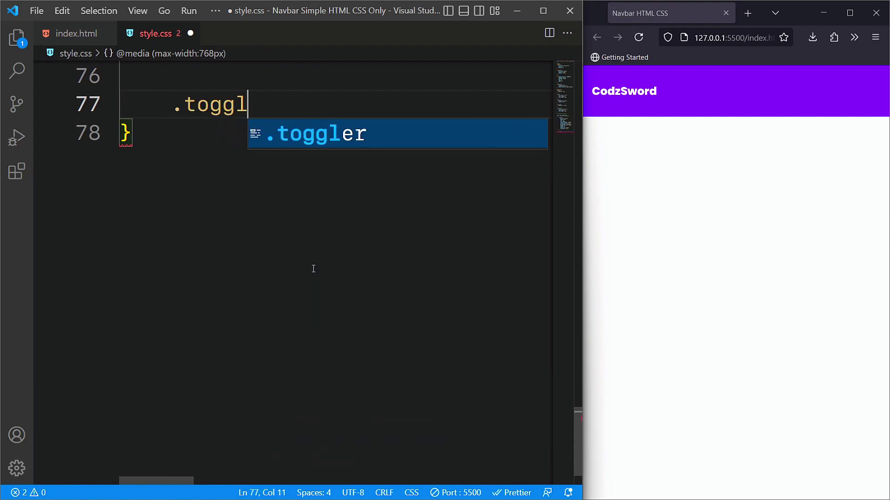
pyautogui.press('Return')
pyautogui.write('{')
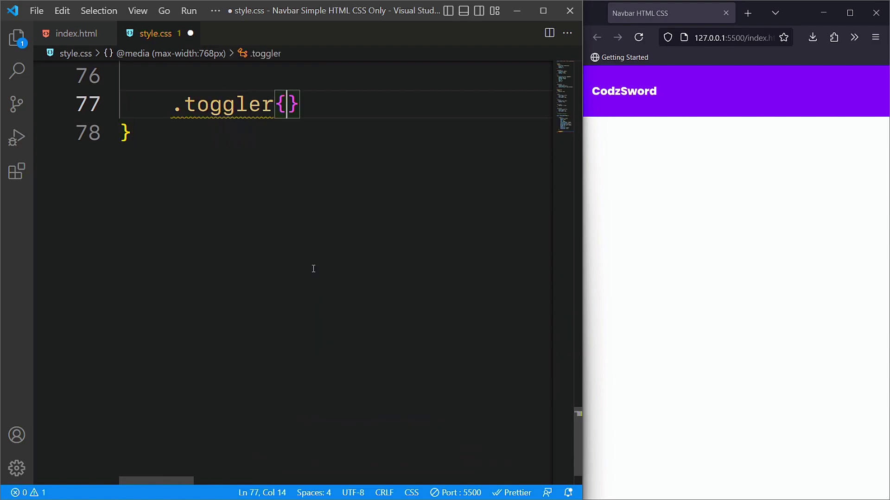
pyautogui.press('Return')
pyautogui.write('font-size:')
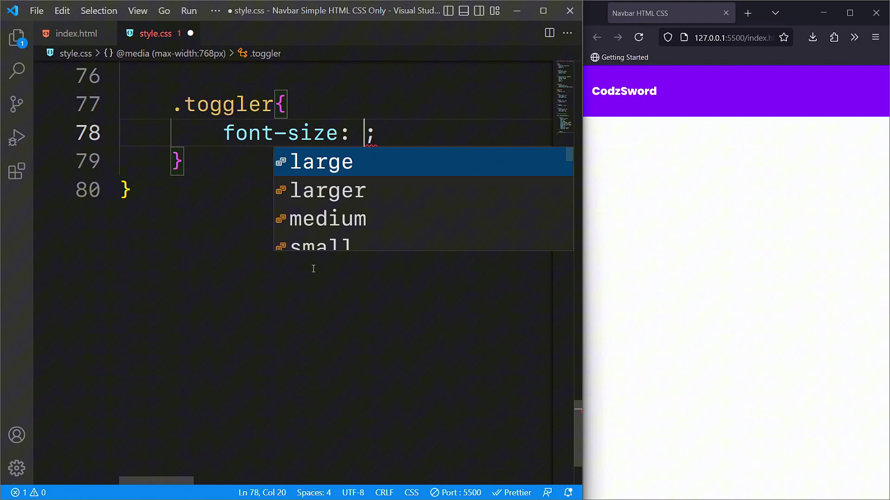
pyautogui.write('2rem')
pyautogui.press('End')
pyautogui.press('Return')
pyautogui.write('di')
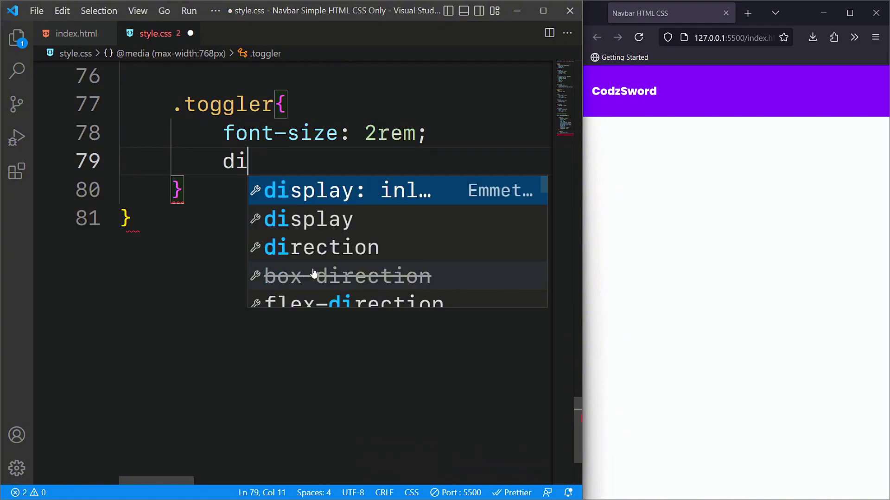
pyautogui.write('splay: bl;')
pyautogui.press('Return')
pyautogui.press('End')
pyautogui.press('Return')
pyautogui.write('c')
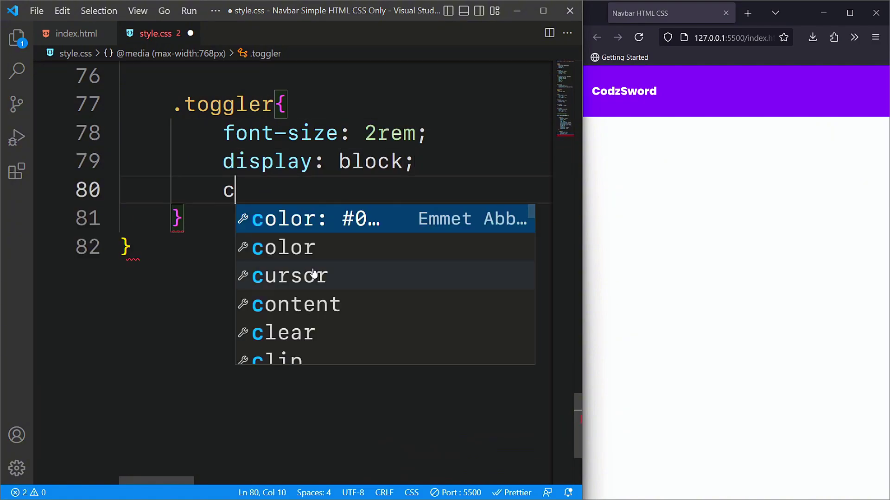
pyautogui.write('ursor')
pyautogui.press('Return')
pyautogui.write('pointer')
pyautogui.press('Return')
pyautogui.press('Return')
pyautogui.write('co')
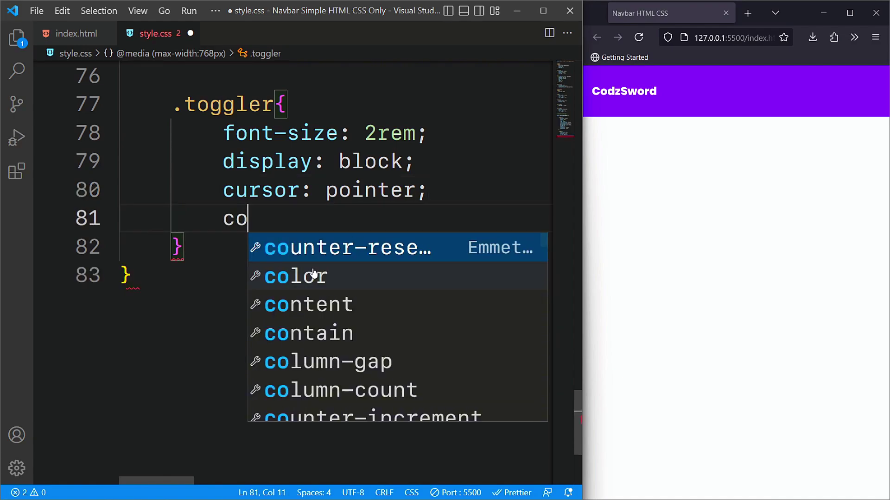
pyautogui.write('l')
pyautogui.press('Return')
pyautogui.write('#FFF;')
pyautogui.hotkey('ctrl', 's')
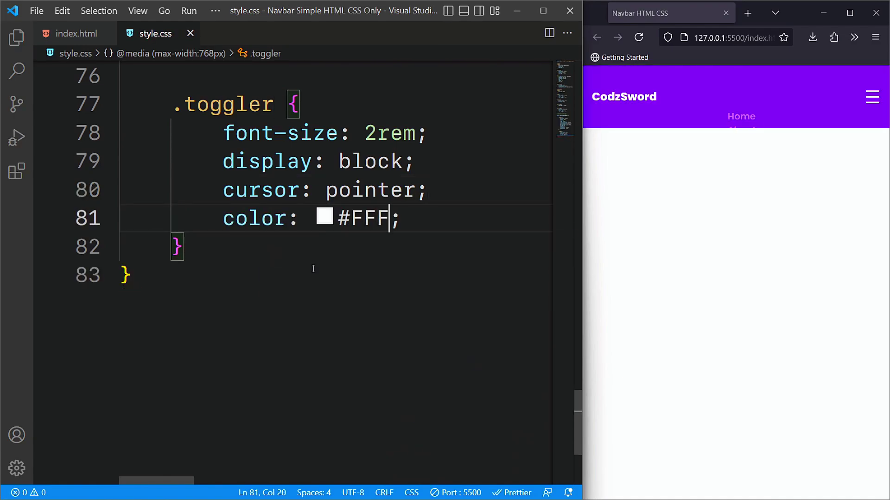
pyautogui.press('Down')
pyautogui.scroll(-1, 310, 253)
pyautogui.scroll(-1, 310, 253)
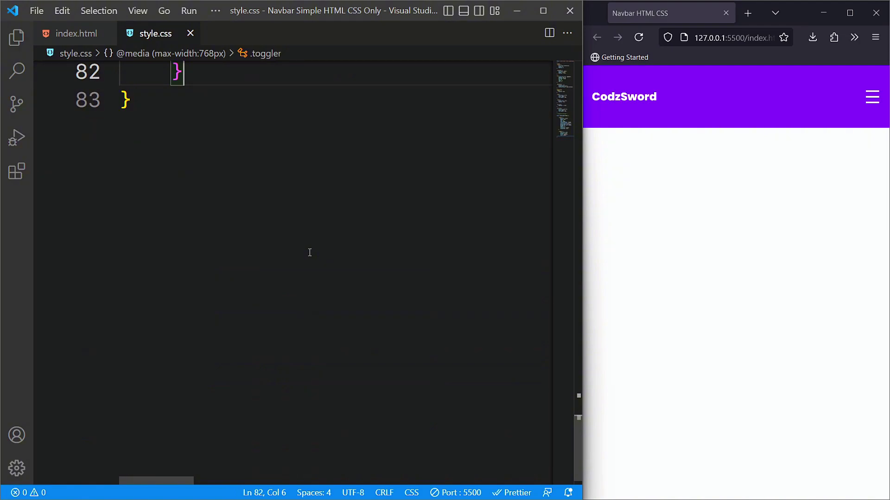
# Add nav input[type="checkbox"]:checked~.navbar with height 100%, opacity 1, visibility visible; save
pyautogui.press('Return')
pyautogui.press('Return')
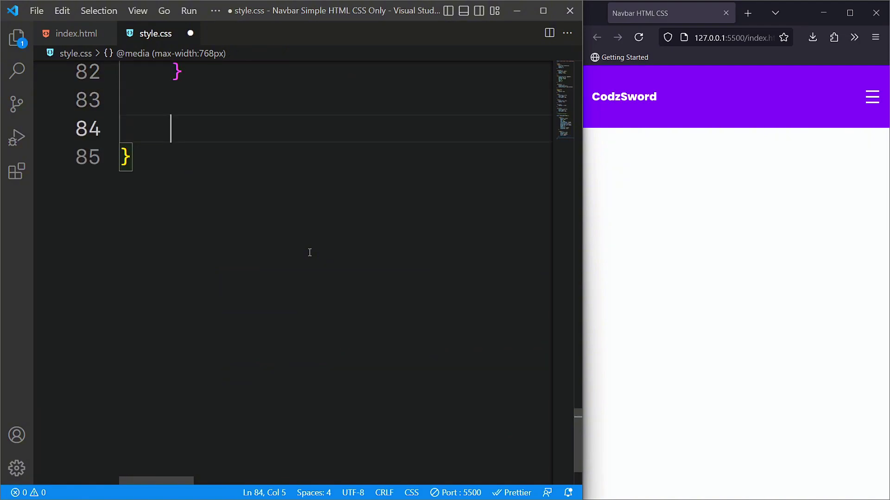
pyautogui.write('nav i')
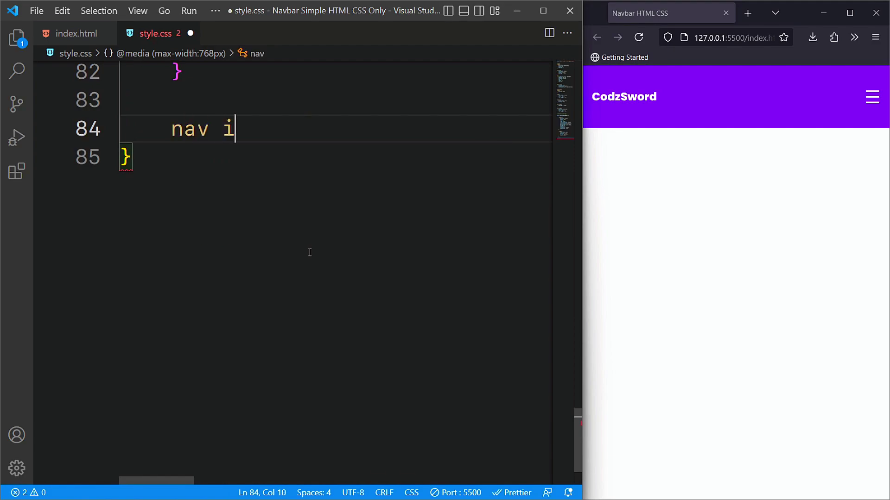
pyautogui.write('nput[typ')
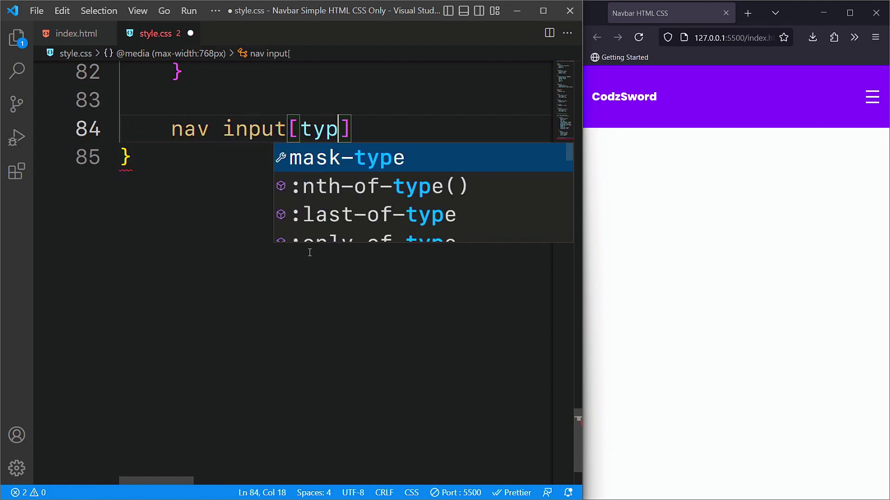
pyautogui.write('e=""')
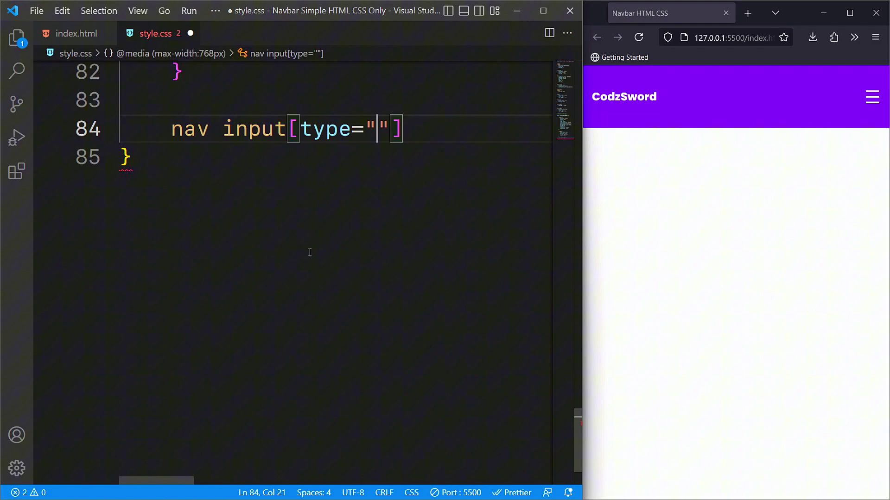
pyautogui.write('checkbox')
pyautogui.press('End')
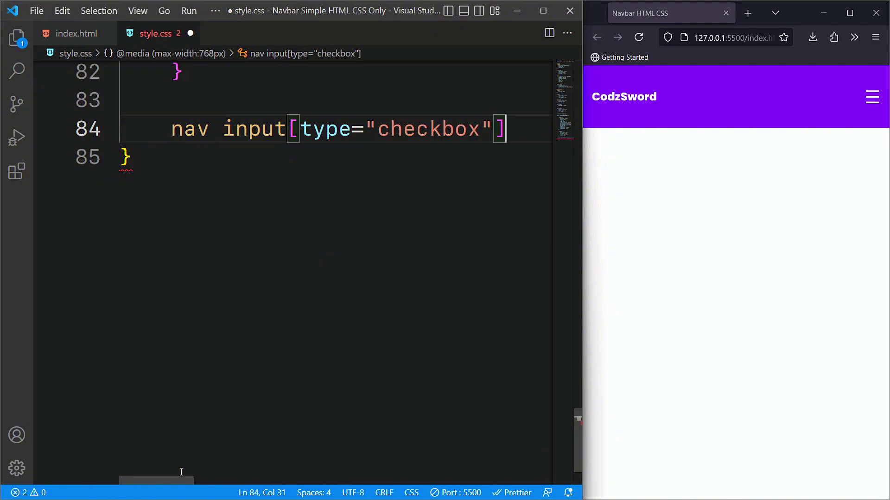
pyautogui.moveTo(181, 473); pyautogui.dragTo(207, 478)
pyautogui.write(':check')
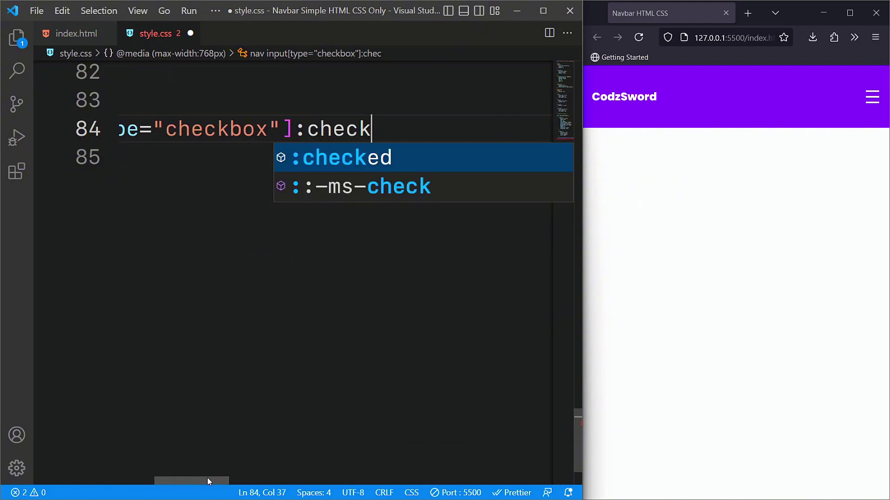
pyautogui.press('Return')
pyautogui.write('~.')
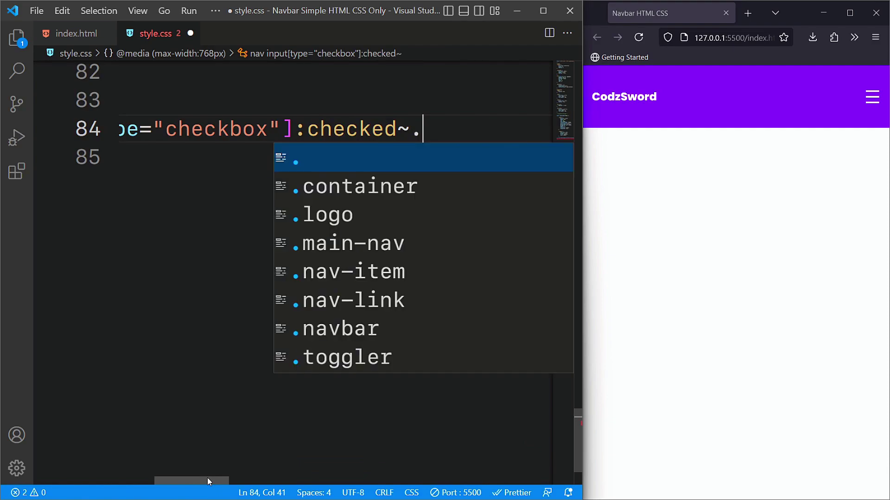
pyautogui.write('navbar{')
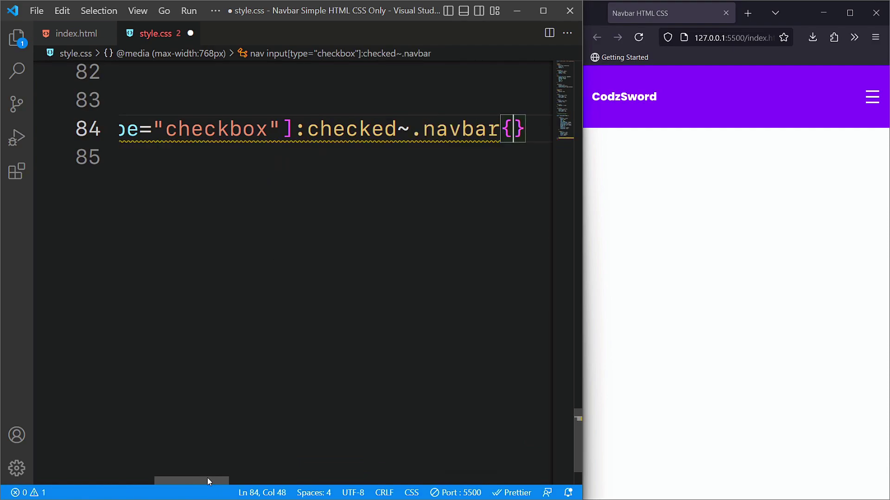
pyautogui.press('Return')
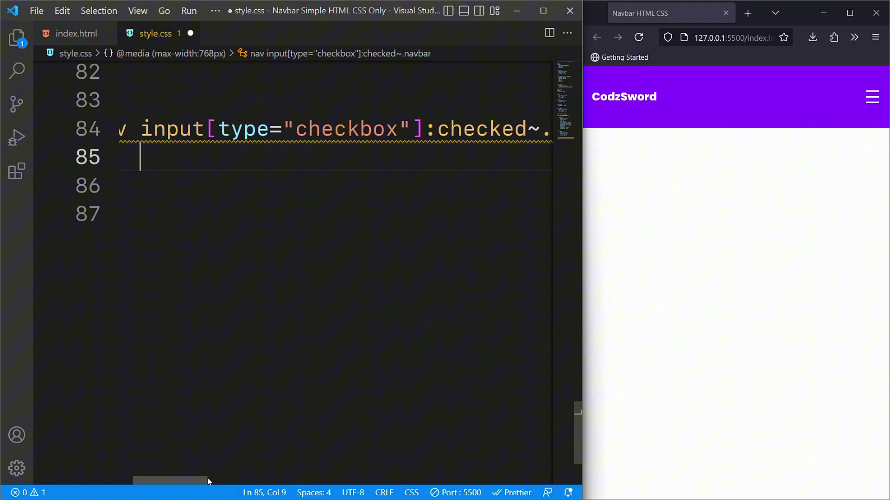
pyautogui.write('he')
pyautogui.press('Return')
pyautogui.write('10')
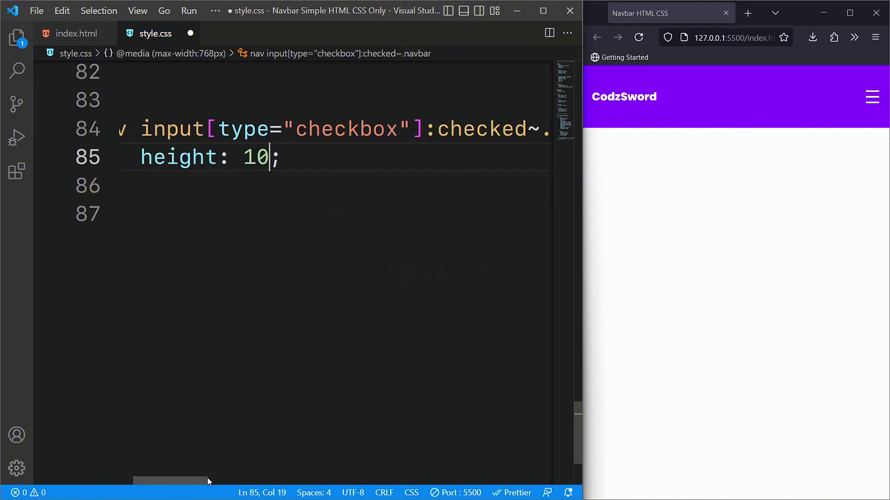
pyautogui.write('0%')
pyautogui.press('Right')
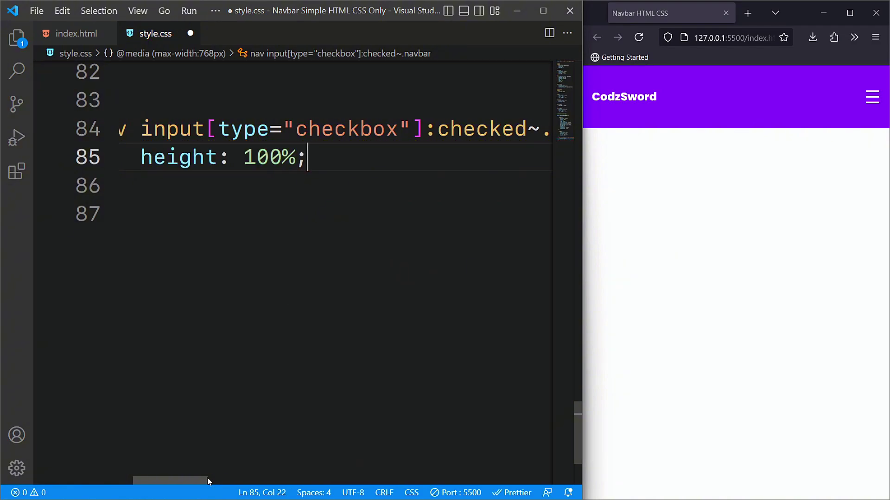
pyautogui.press('Return')
pyautogui.write('op')
pyautogui.press('Return')
pyautogui.write('1;')
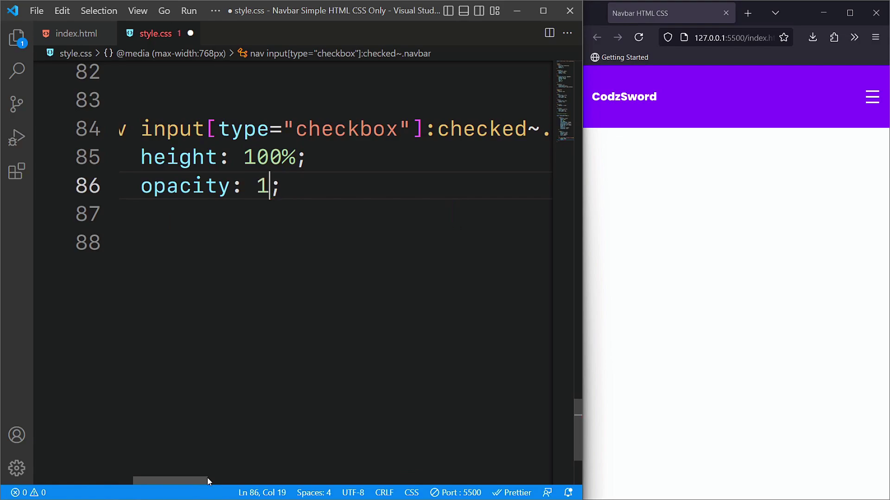
pyautogui.press('Right')
pyautogui.press('Return')
pyautogui.write('v')
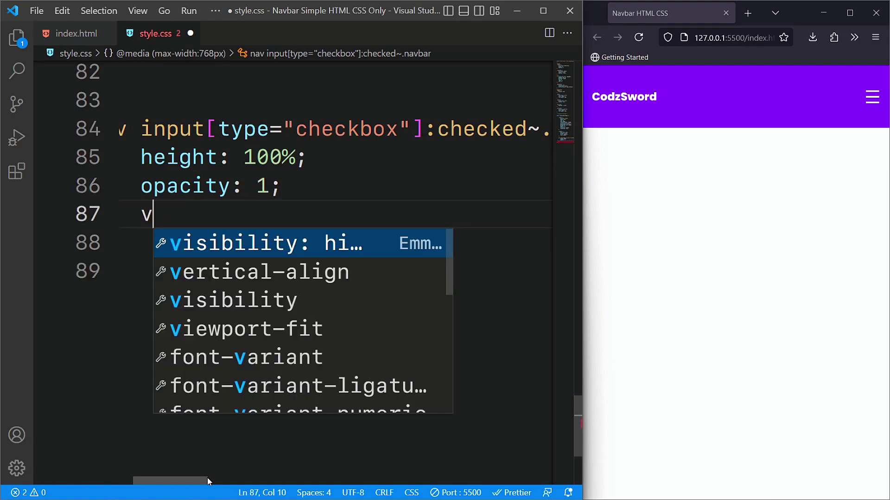
pyautogui.press('Return')
pyautogui.write('v;')
pyautogui.press('Return')
pyautogui.hotkey('ctrl', 's')
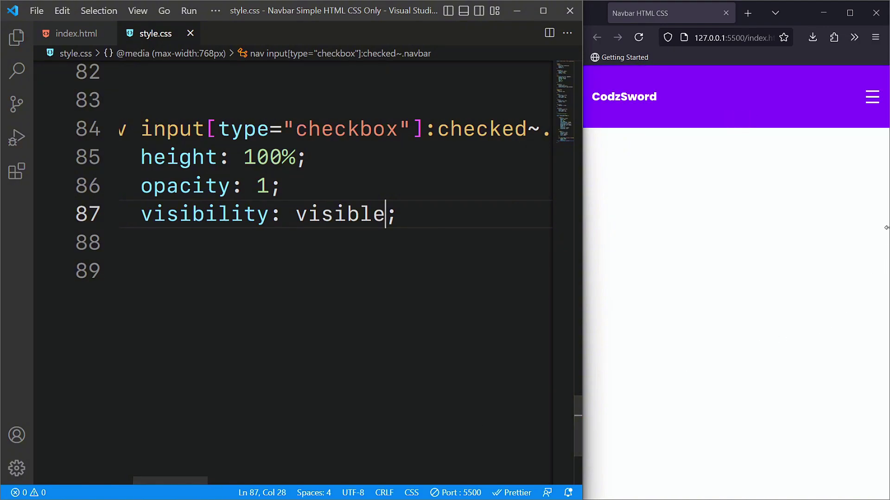
# Toggle the hamburger in the Firefox preview repeatedly to test the mobile menu
pyautogui.click(869, 110)
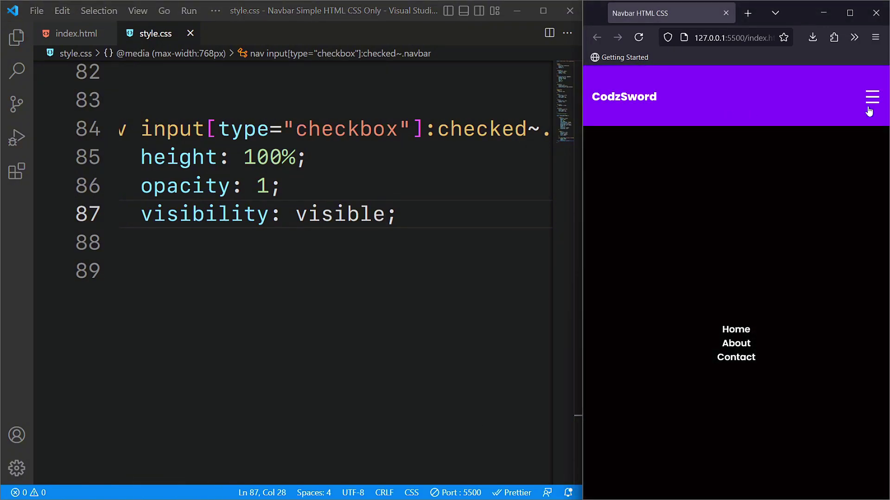
pyautogui.click(870, 111)
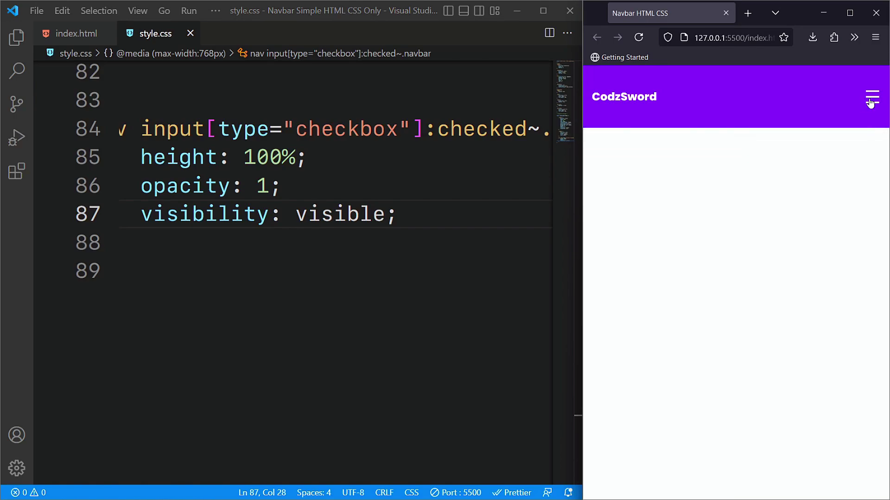
pyautogui.click(871, 102)
pyautogui.click(868, 104)
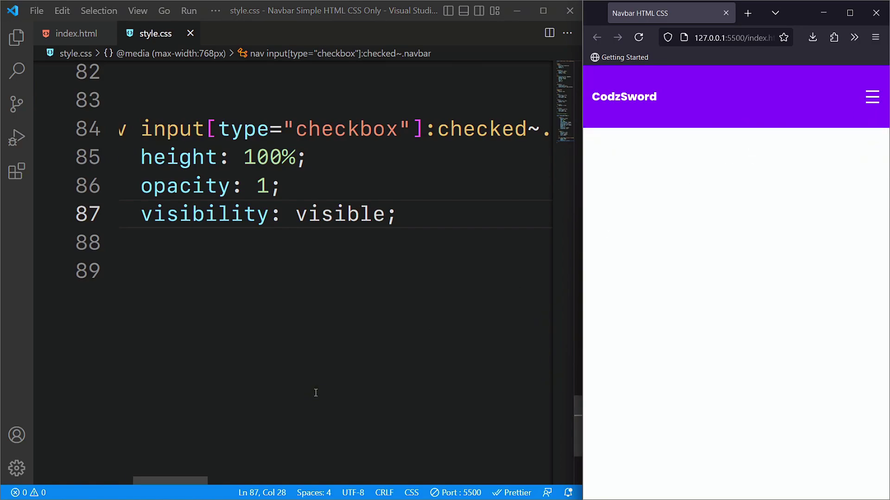
pyautogui.moveTo(176, 483); pyautogui.dragTo(125, 476)
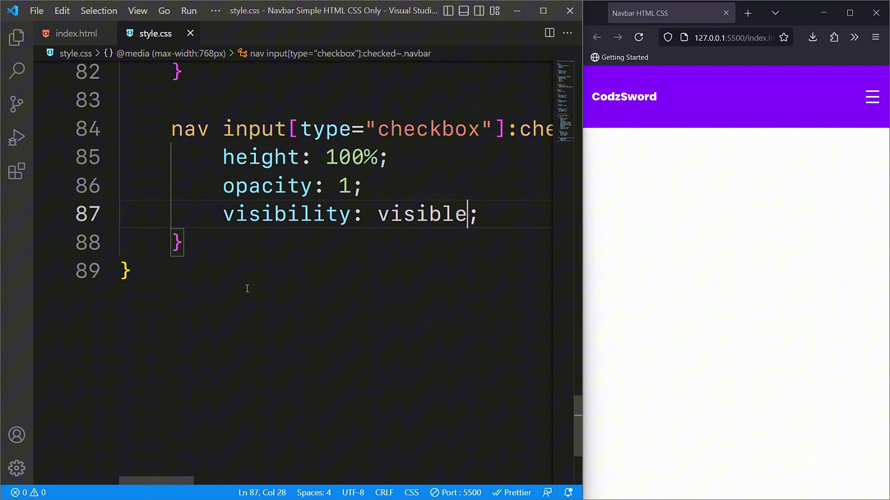
# Add a mobile .nav-link rule with color #FFF and font-size 1.1rem, then save
pyautogui.click(247, 243)
pyautogui.scroll(-2, 247, 245)
pyautogui.press('Return')
pyautogui.press('Return')
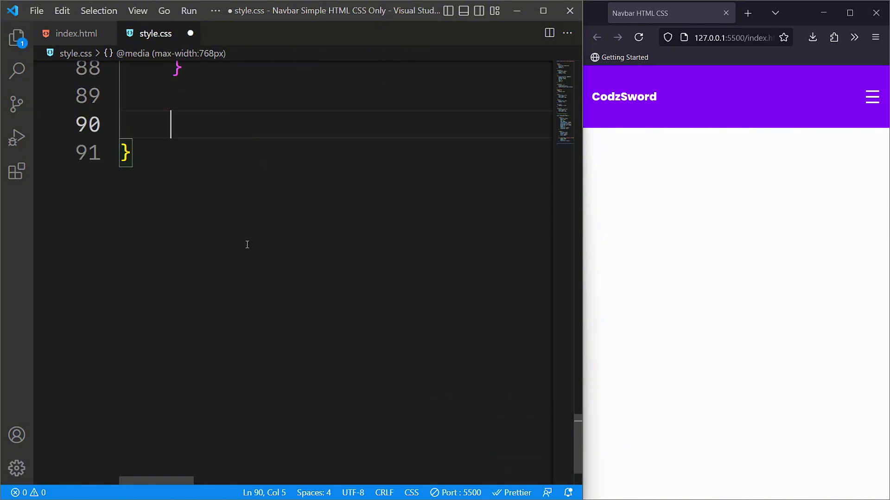
pyautogui.write('.nav-l')
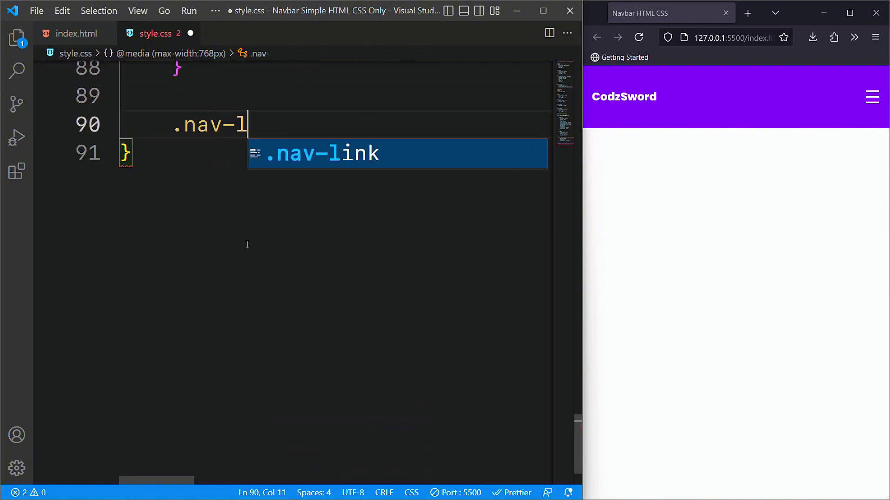
pyautogui.write('ink{')
pyautogui.press('Return')
pyautogui.write('color')
pyautogui.press('Return')
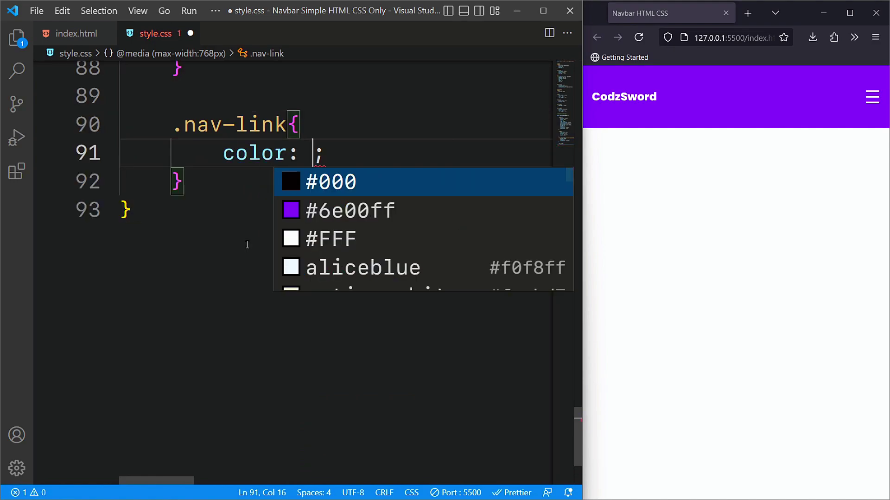
pyautogui.write('#FFF')
pyautogui.press('Return')
pyautogui.write('font-s')
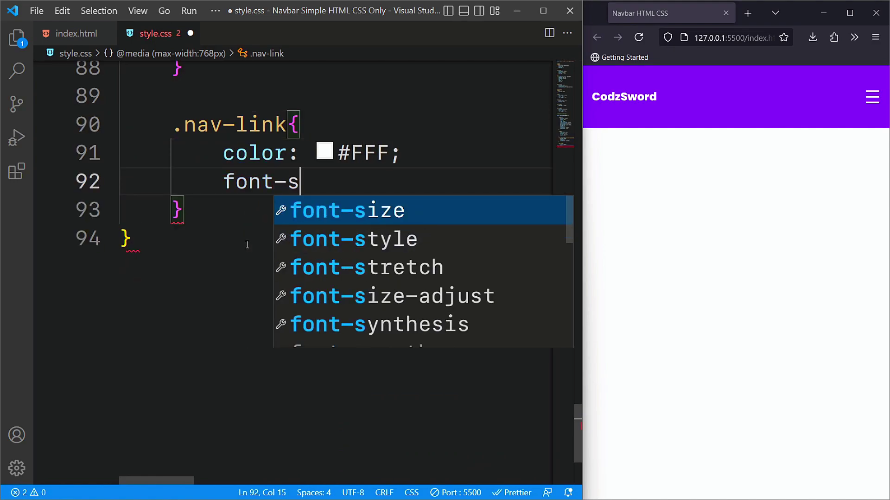
pyautogui.press('Return')
pyautogui.write('1.1rem;')
pyautogui.hotkey('ctrl', 's')
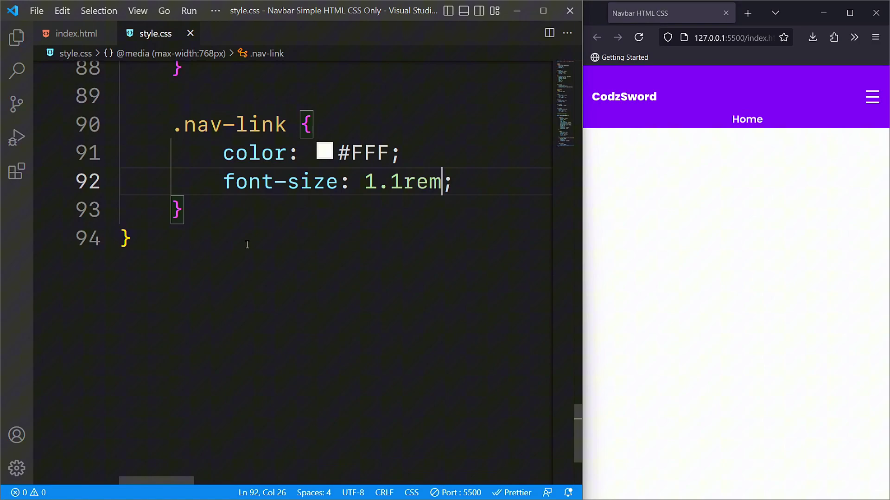
# Add a mobile .nav-item rule with margin 15px 0 and save
pyautogui.press('Down')
pyautogui.press('Return')
pyautogui.press('Return')
pyautogui.write('.')
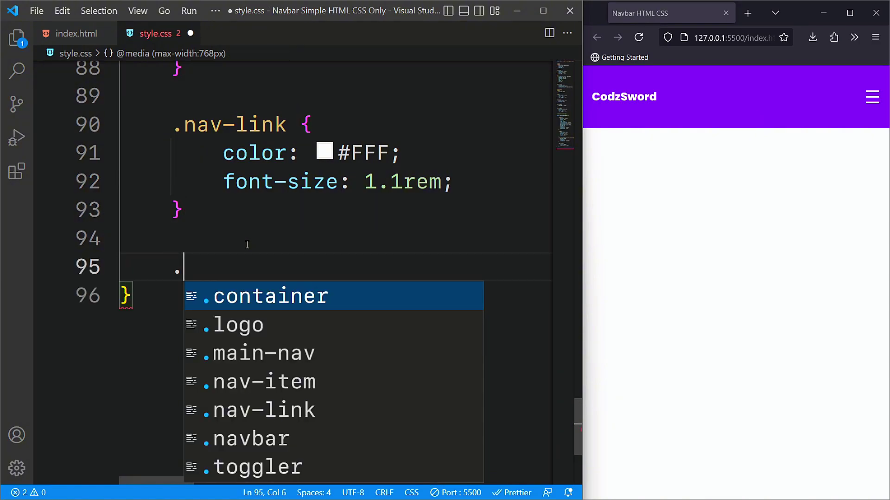
pyautogui.write('nav-item')
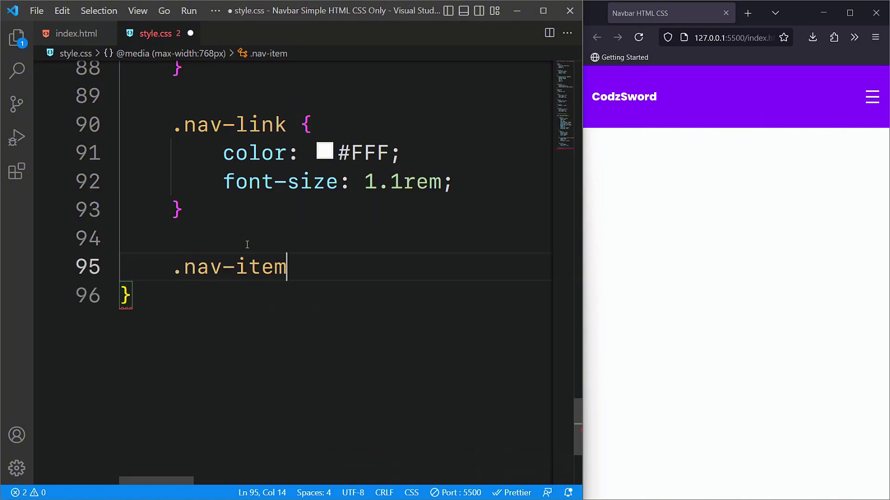
pyautogui.write('{')
pyautogui.press('Return')
pyautogui.write('margin')
pyautogui.press('Return')
pyautogui.write('1')
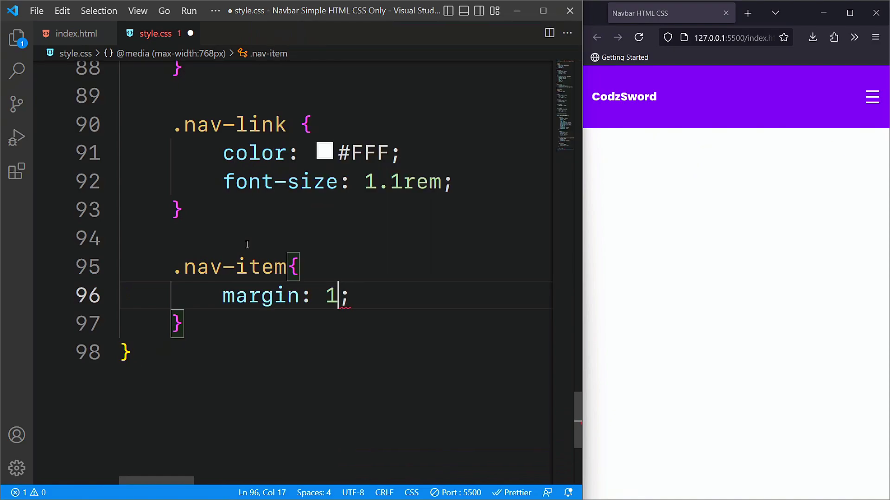
pyautogui.write('5px 0')
pyautogui.hotkey('ctrl', 's')
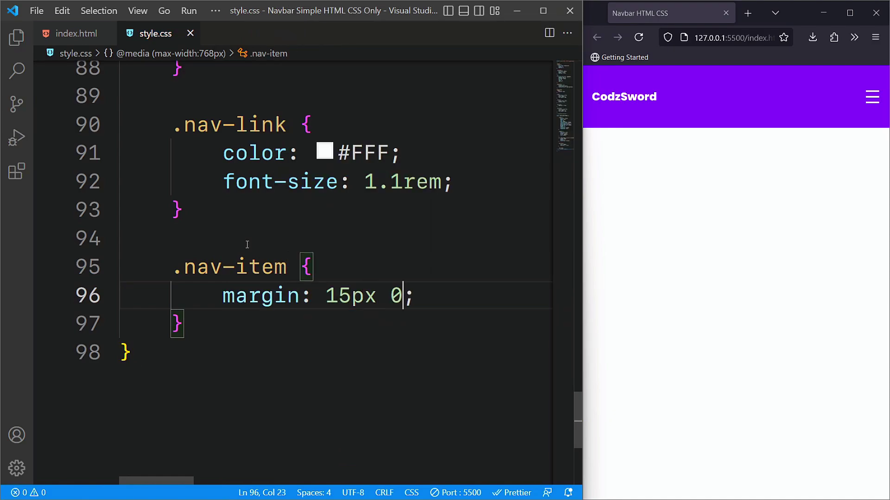
# Open and close the mobile menu twice in Firefox to check the spaced links
pyautogui.click(872, 103)
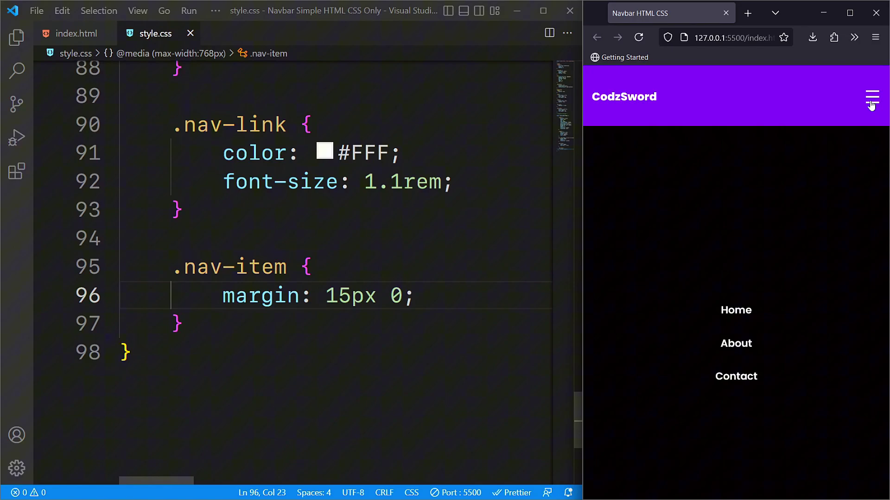
pyautogui.click(871, 104)
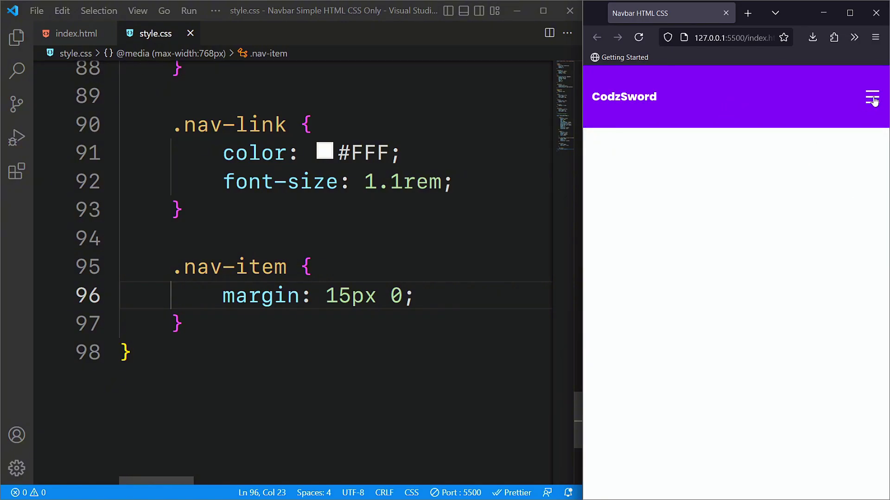
pyautogui.click(872, 101)
pyautogui.click(869, 108)
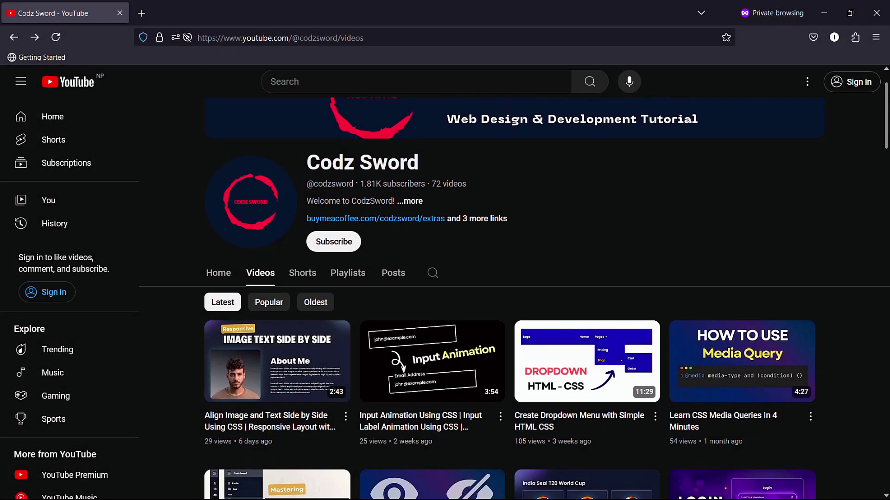
pyautogui.scroll(-3, 512, 313)
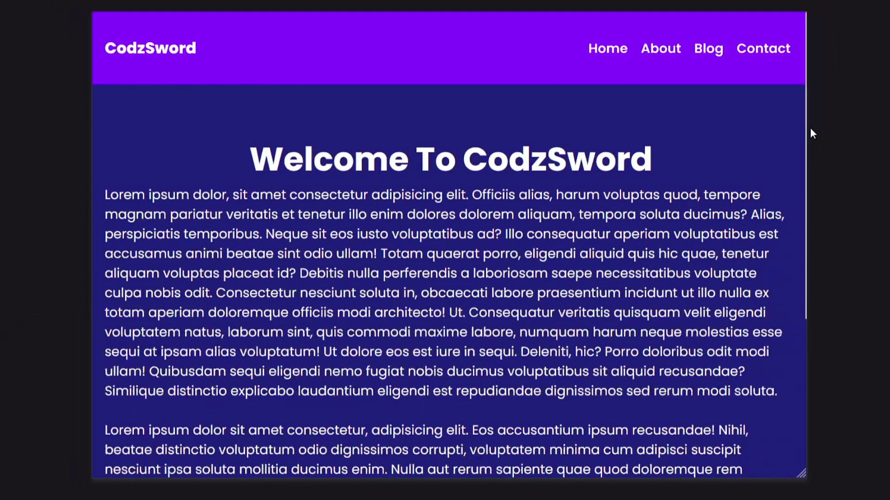
# Narrow the browser page to mobile width and open the Home/About/Blog/Contact menu
pyautogui.moveTo(810, 128); pyautogui.dragTo(655, 131)
pyautogui.click(607, 57)
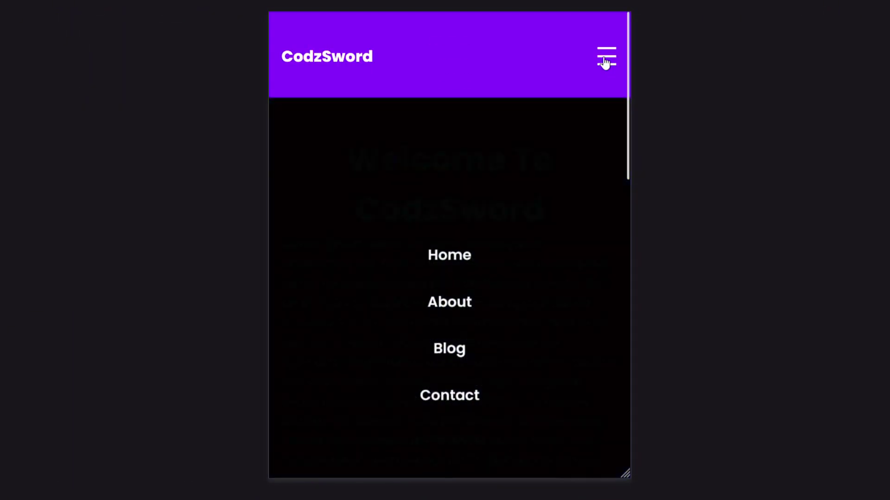